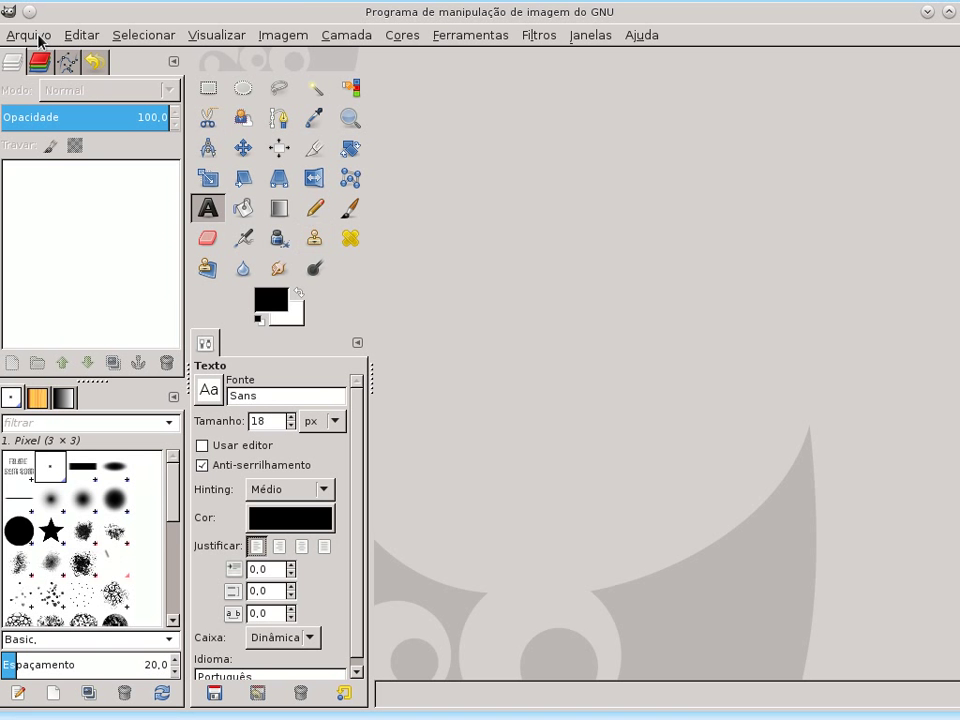
Create a new 640×400 px RGB image with a white background fill.
click(40, 38)
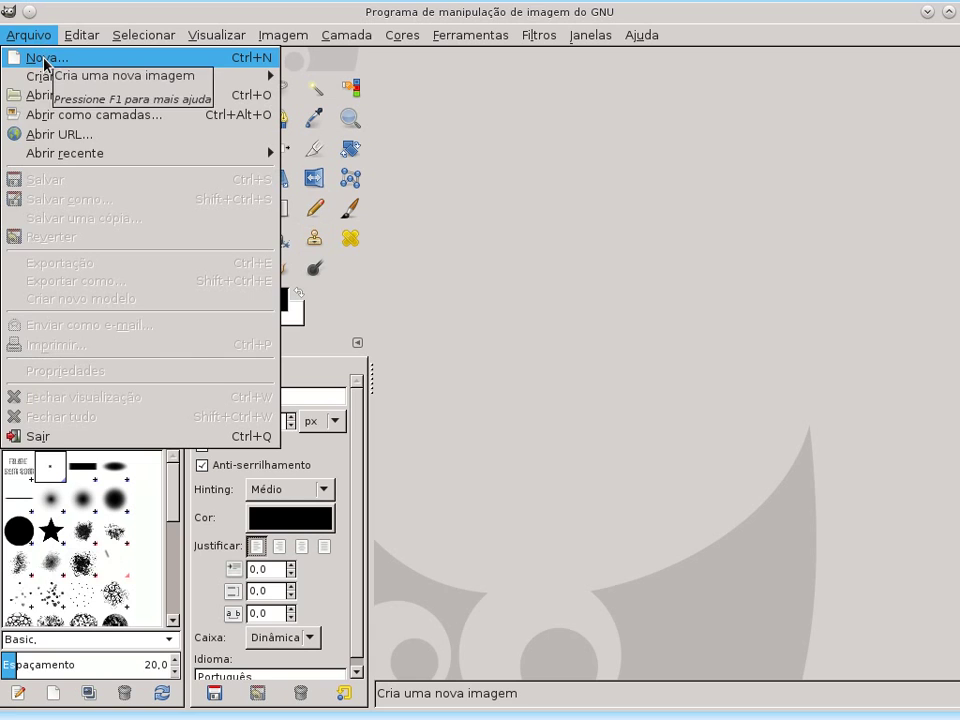
click(44, 58)
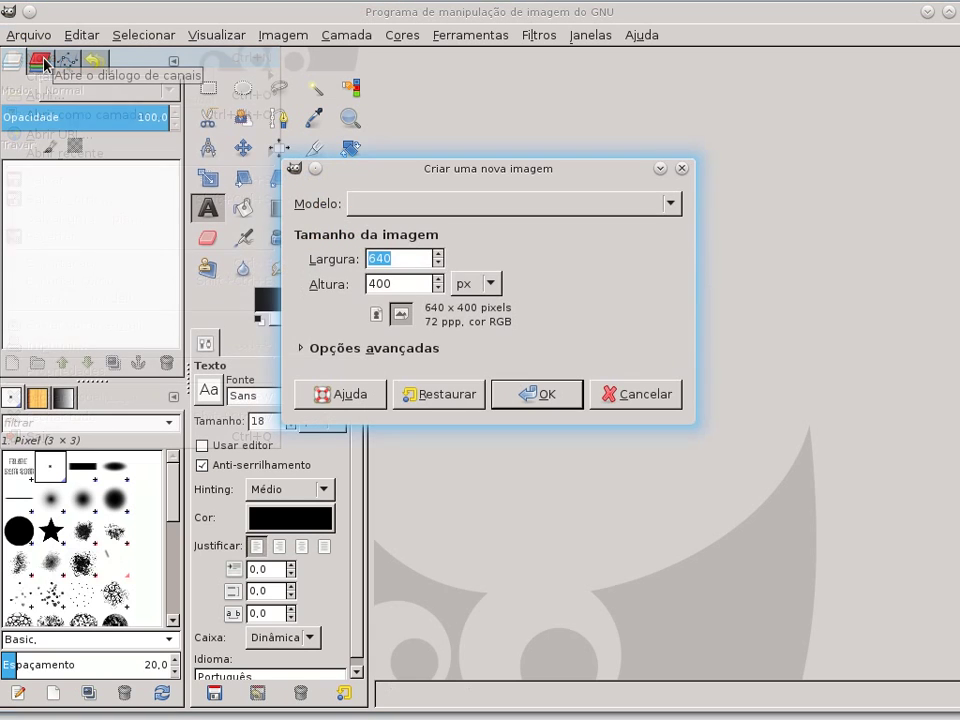
click(360, 350)
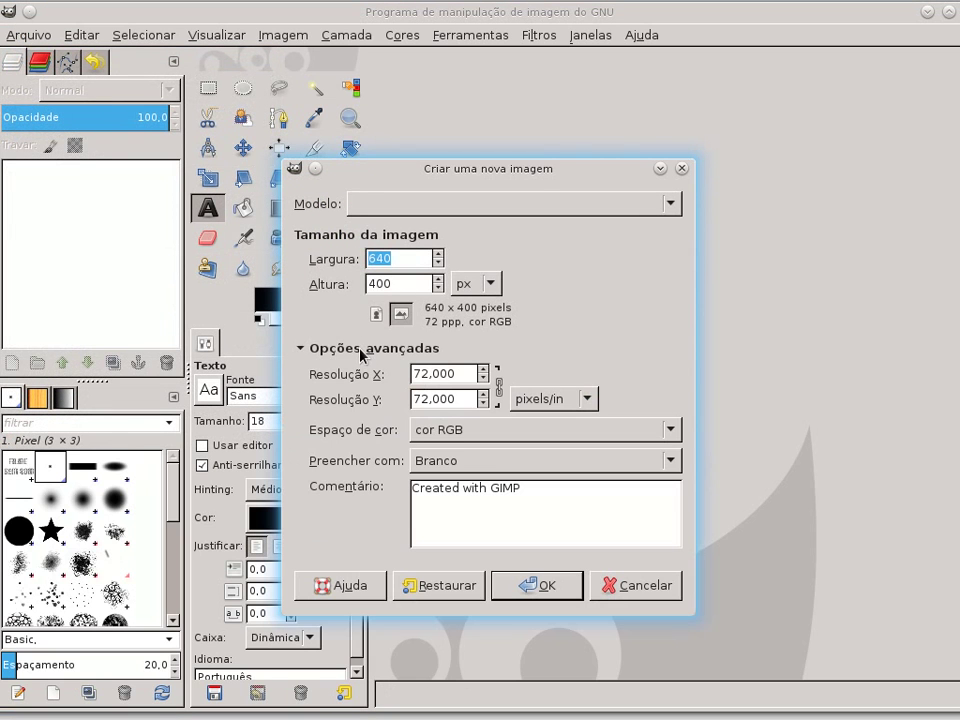
click(490, 461)
click(493, 466)
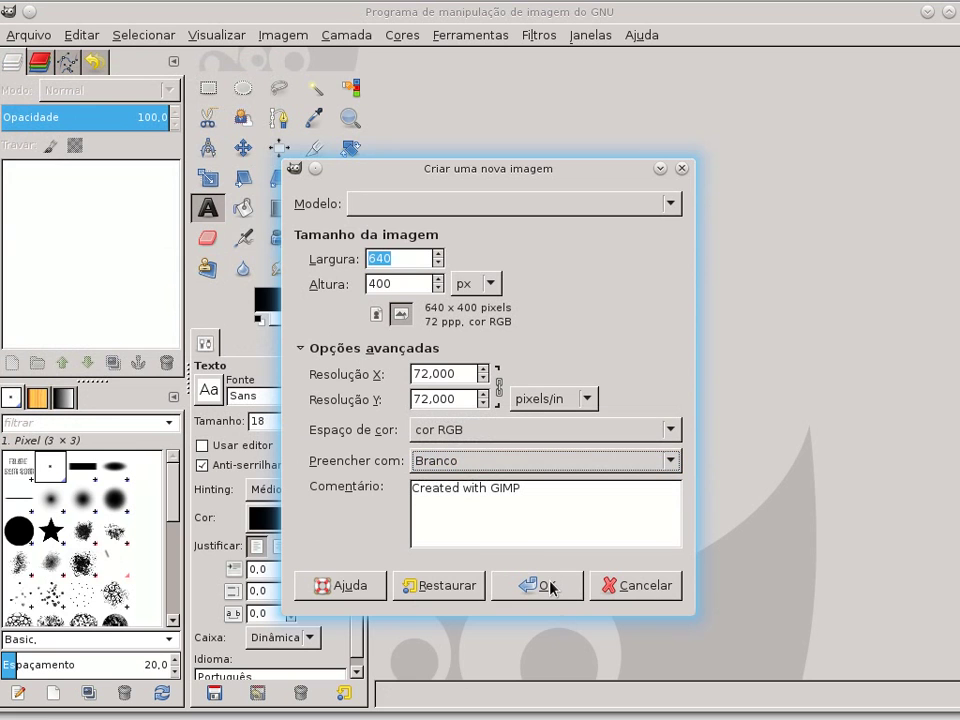
click(541, 585)
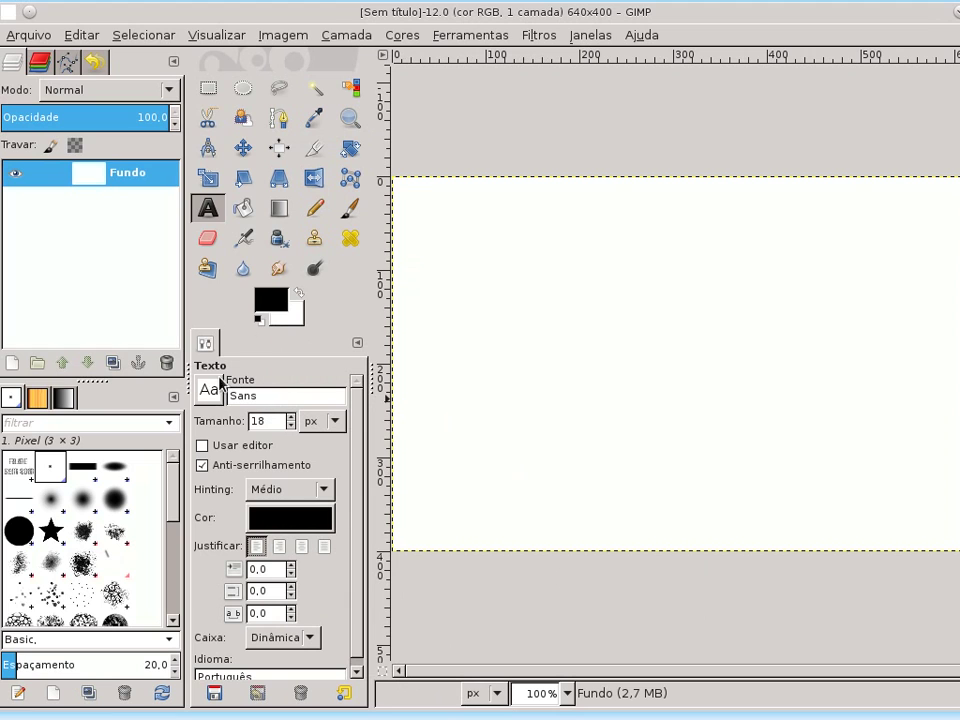
Type APROVADO on the canvas and set its font to Charles in Charge.
click(505, 355)
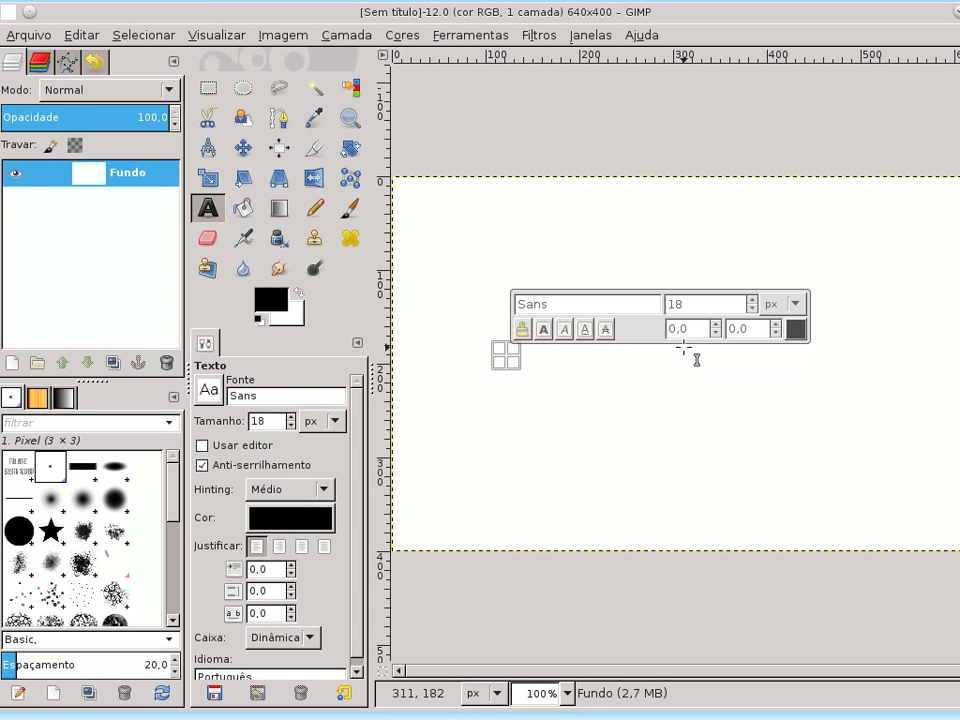
text(APROVADO)
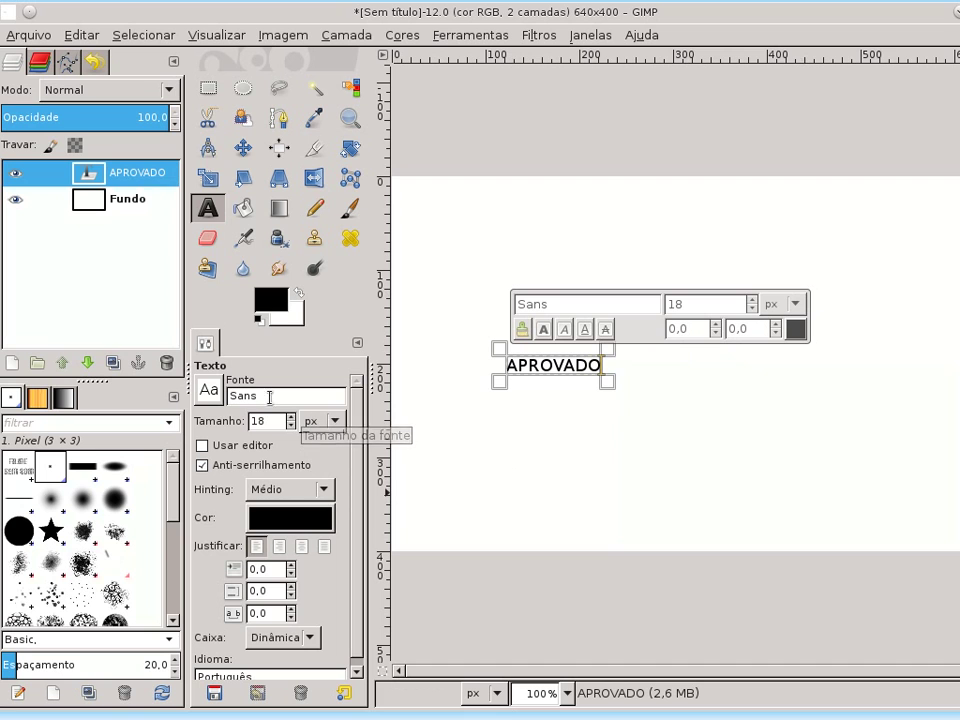
click(222, 394)
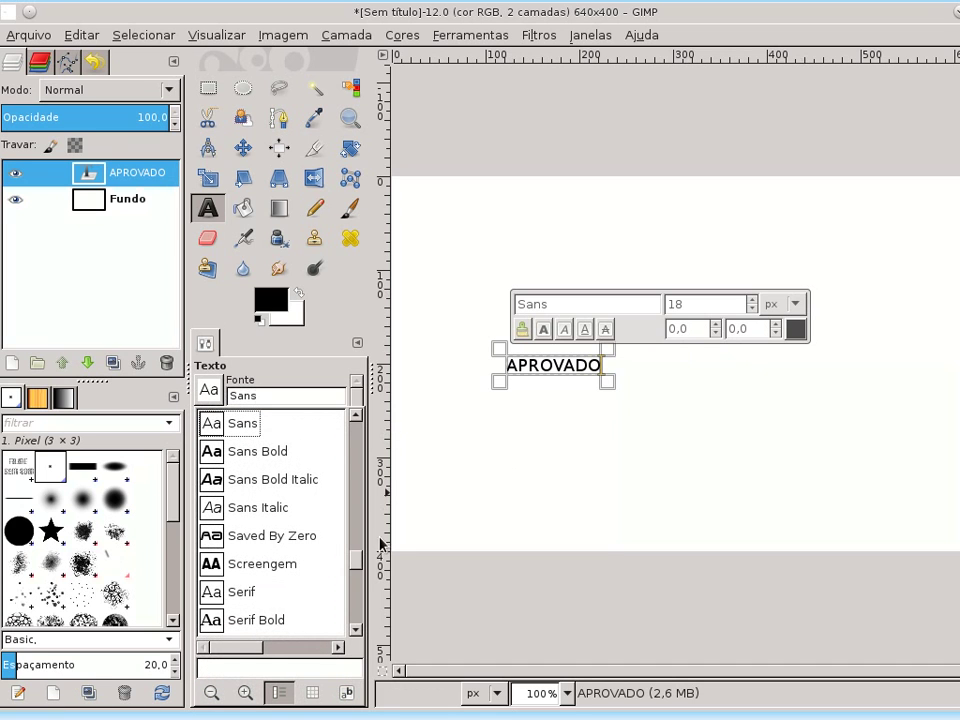
drag(352, 568, 357, 470)
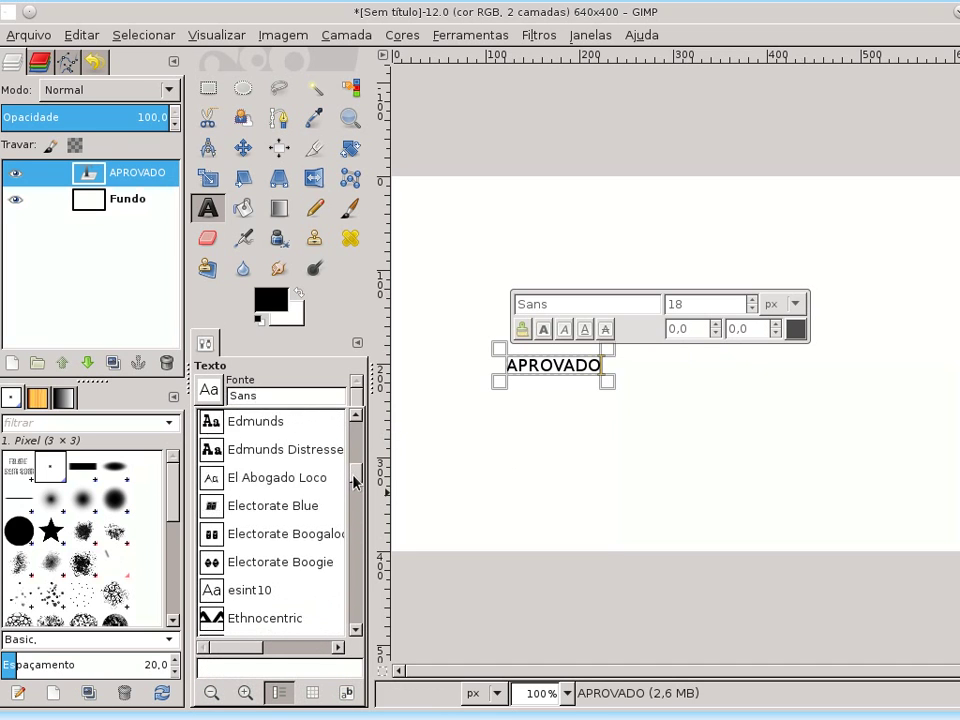
drag(355, 471, 357, 455)
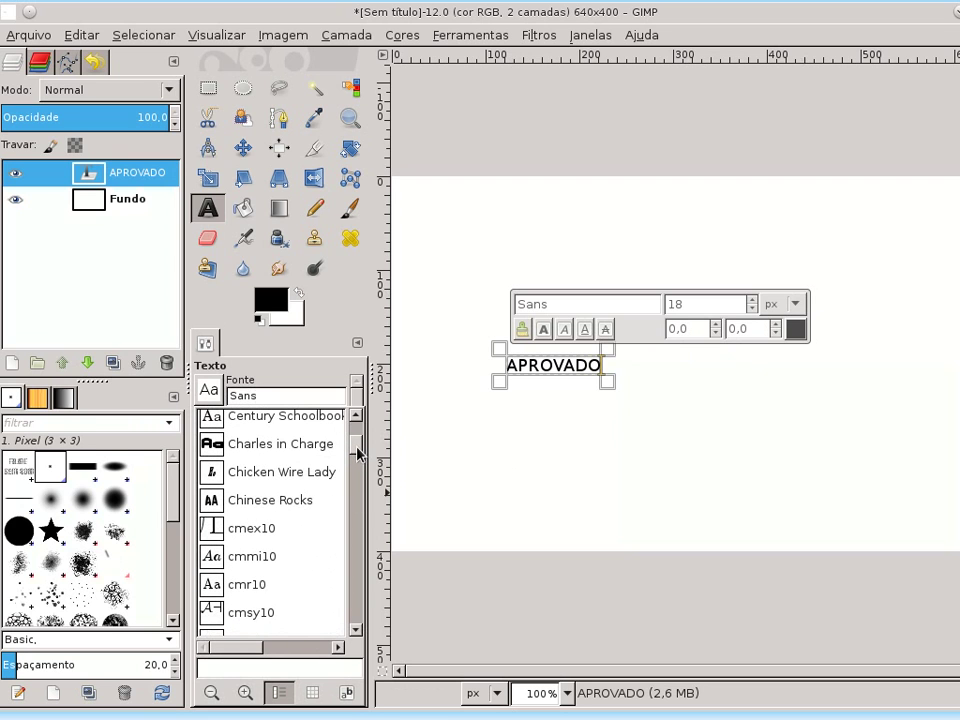
click(278, 450)
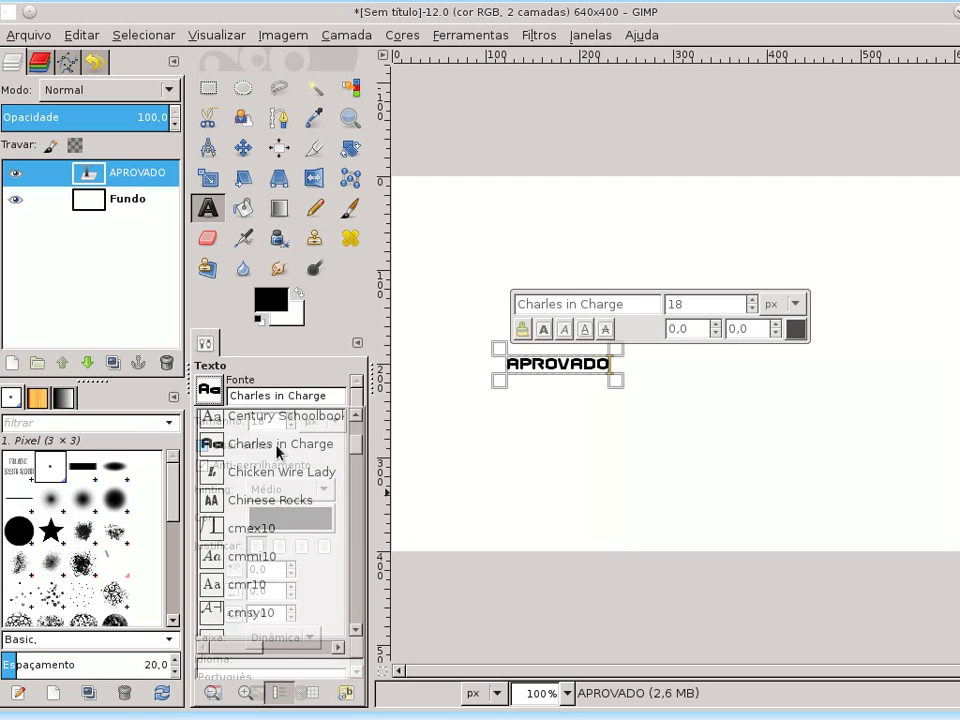
Raise the APROVADO text size to 52 px.
scroll(292, 417, up, 1)
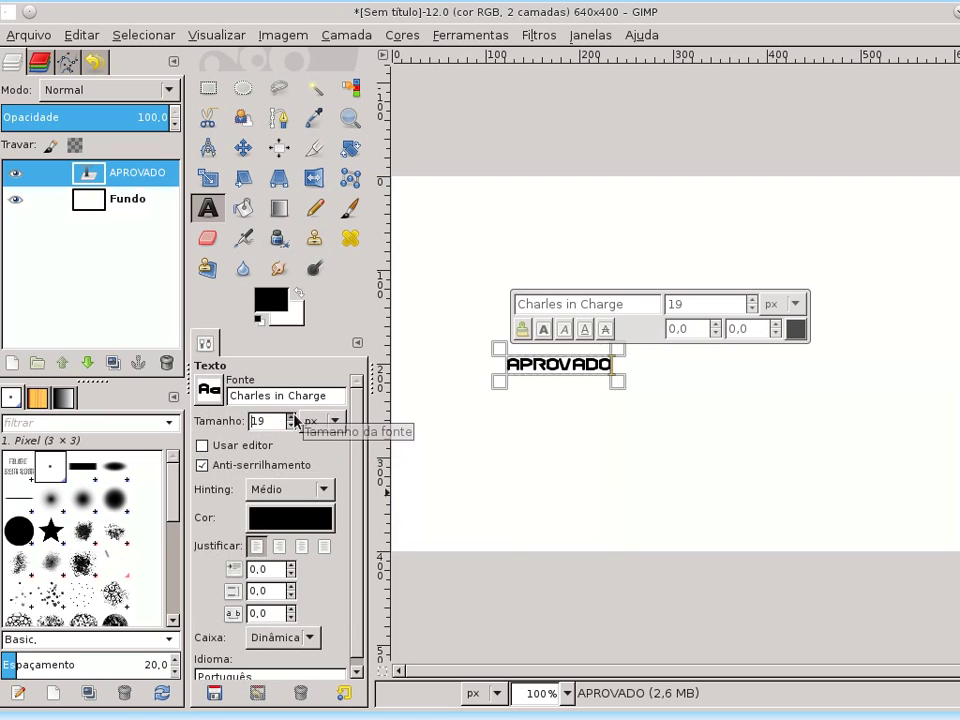
scroll(292, 417, up, 20)
scroll(293, 418, up, 1)
scroll(294, 419, up, 3)
scroll(294, 420, up, 1)
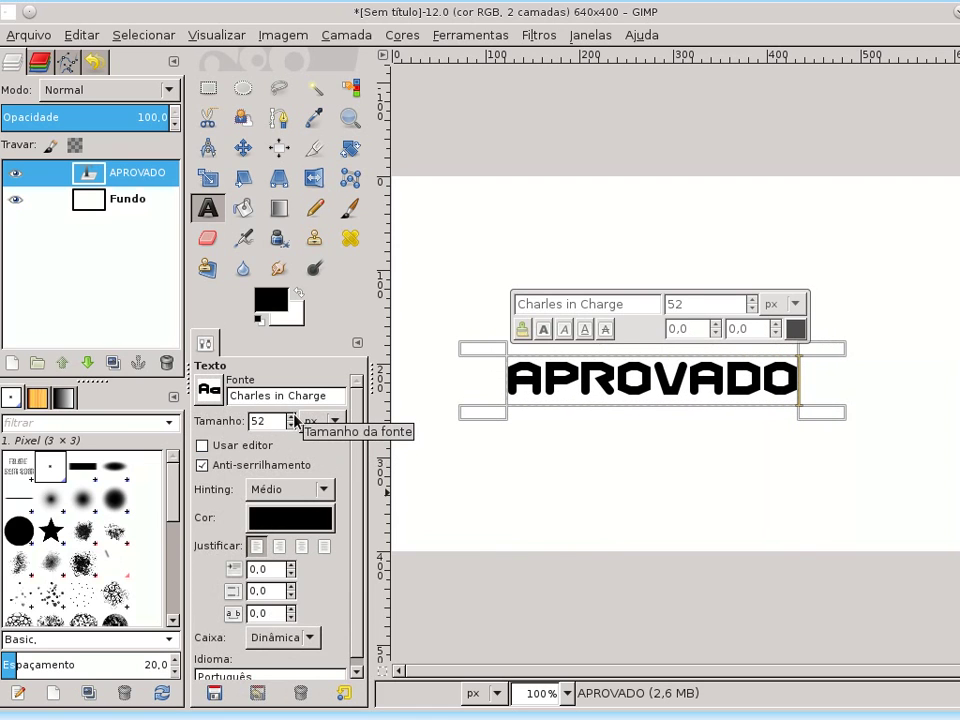
Recolour the APROVADO text from black to light warm grey c2b3b3.
click(300, 520)
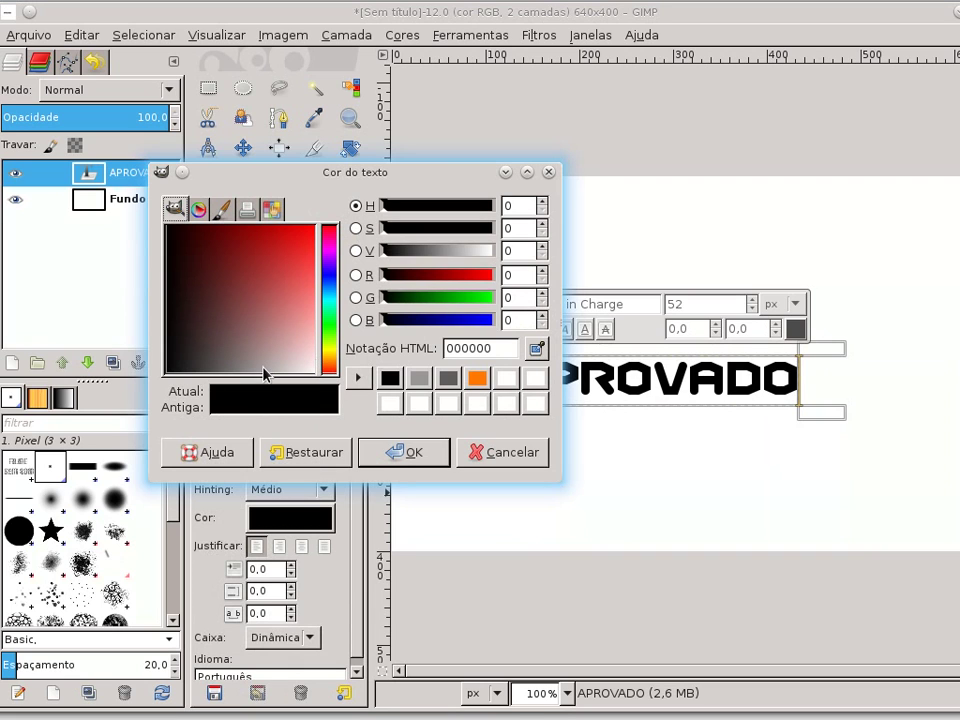
click(418, 379)
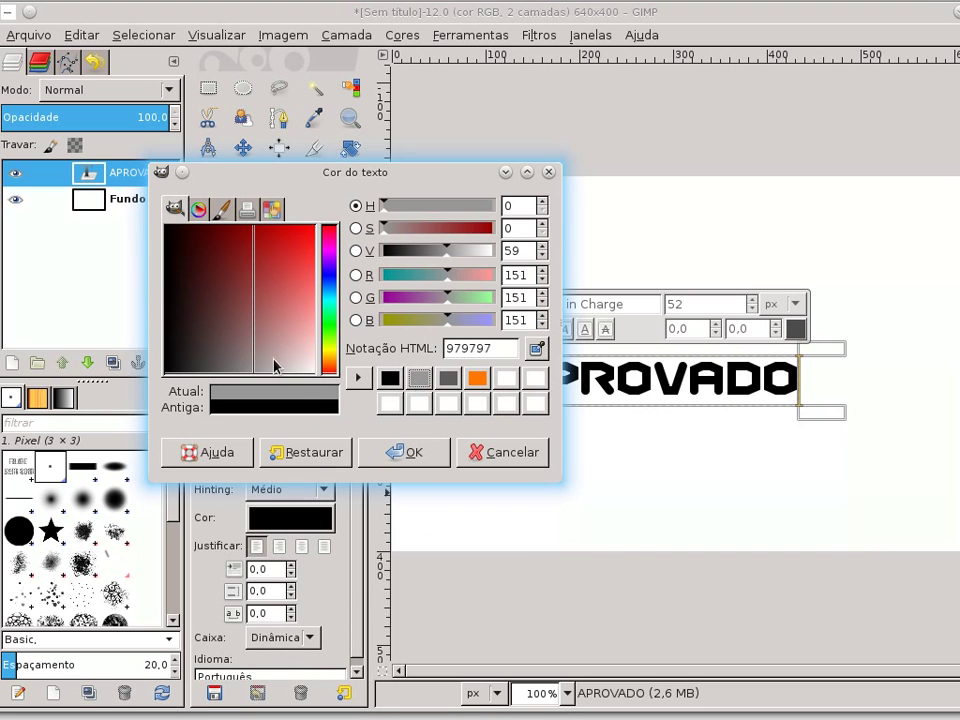
drag(272, 368, 280, 369)
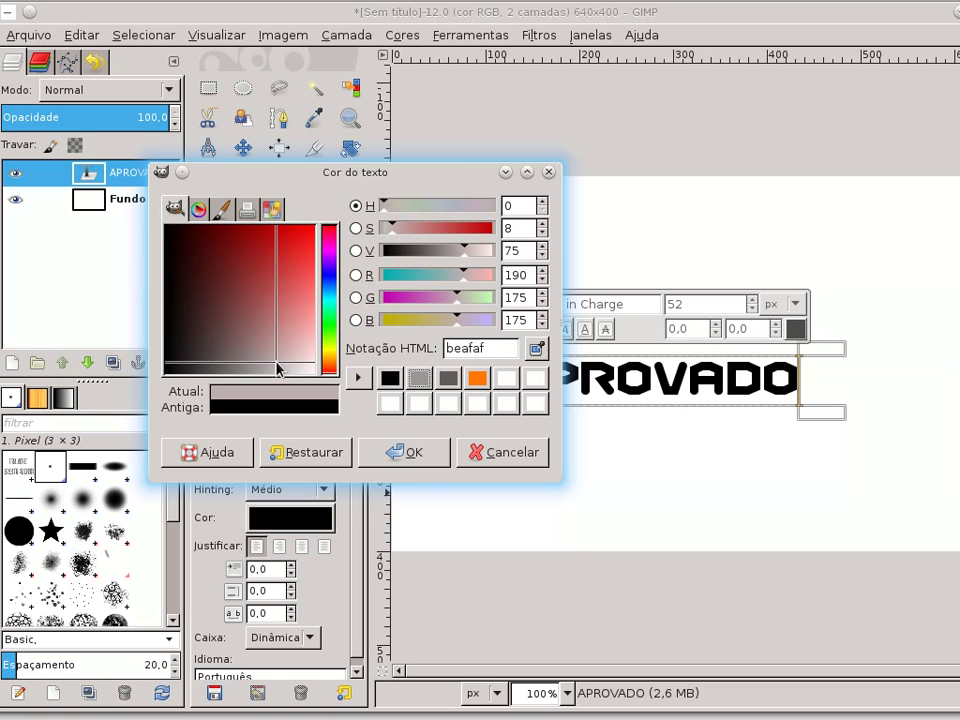
click(412, 452)
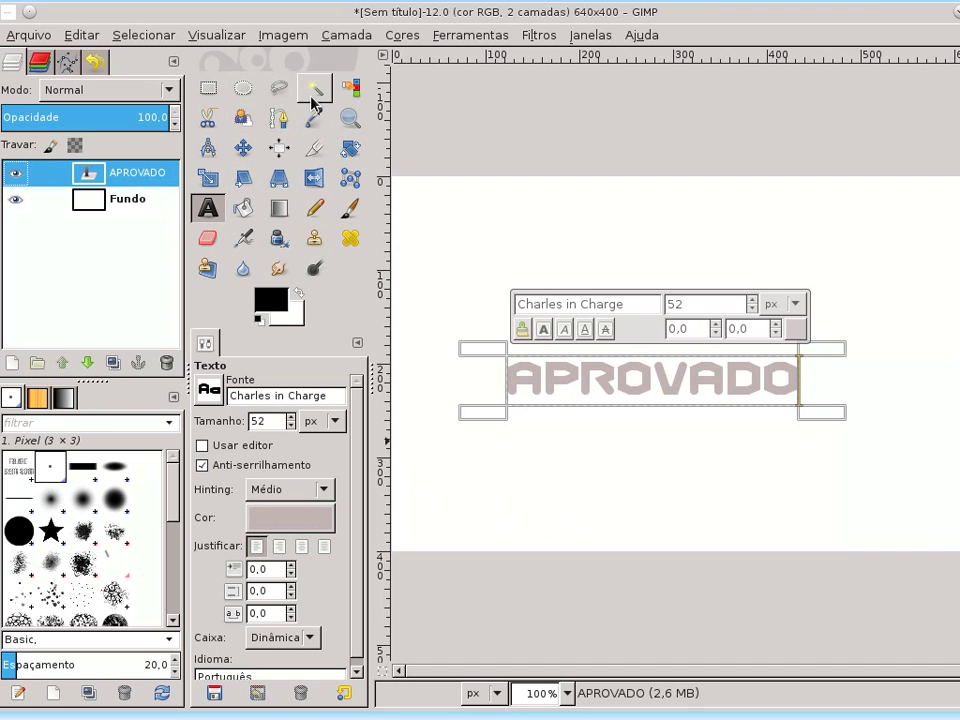
Flatten the image, select the white background, and invert it to select the lettering.
click(292, 38)
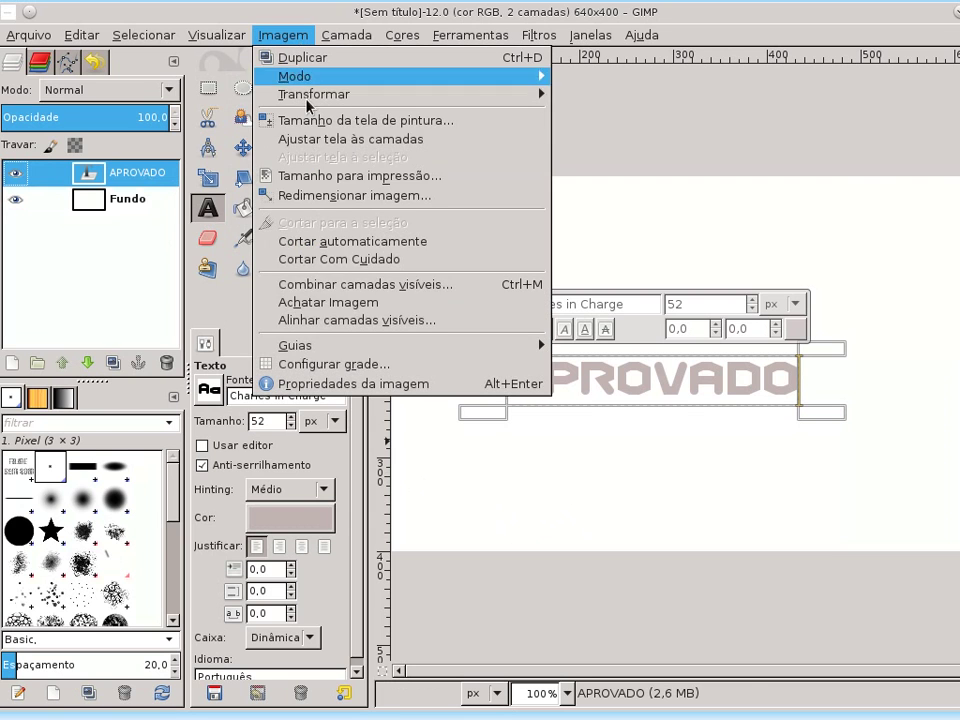
click(351, 304)
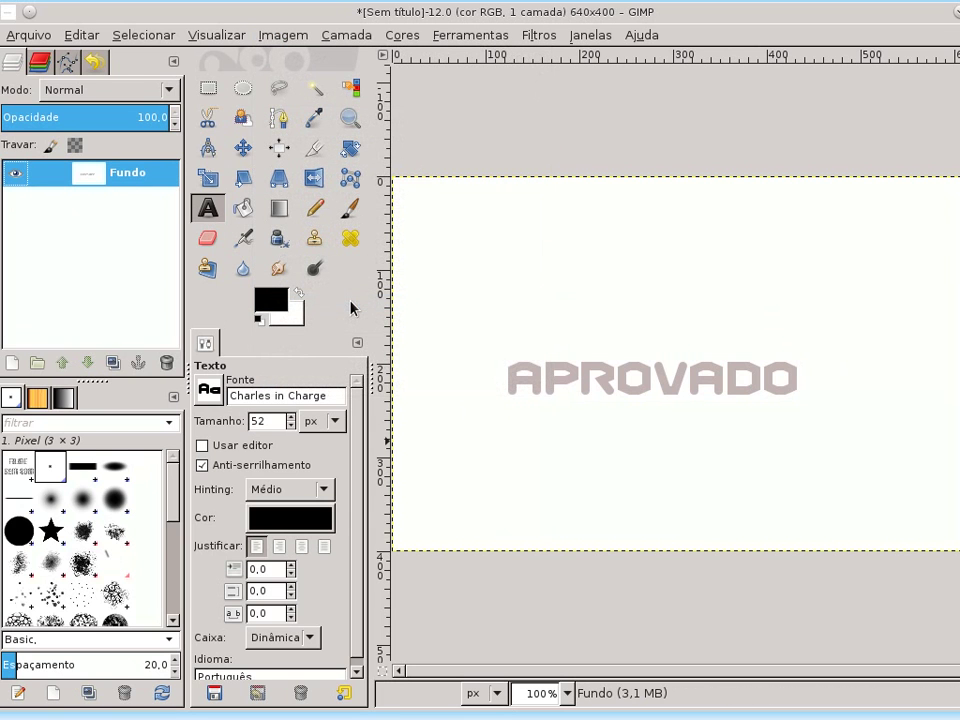
click(315, 93)
click(619, 302)
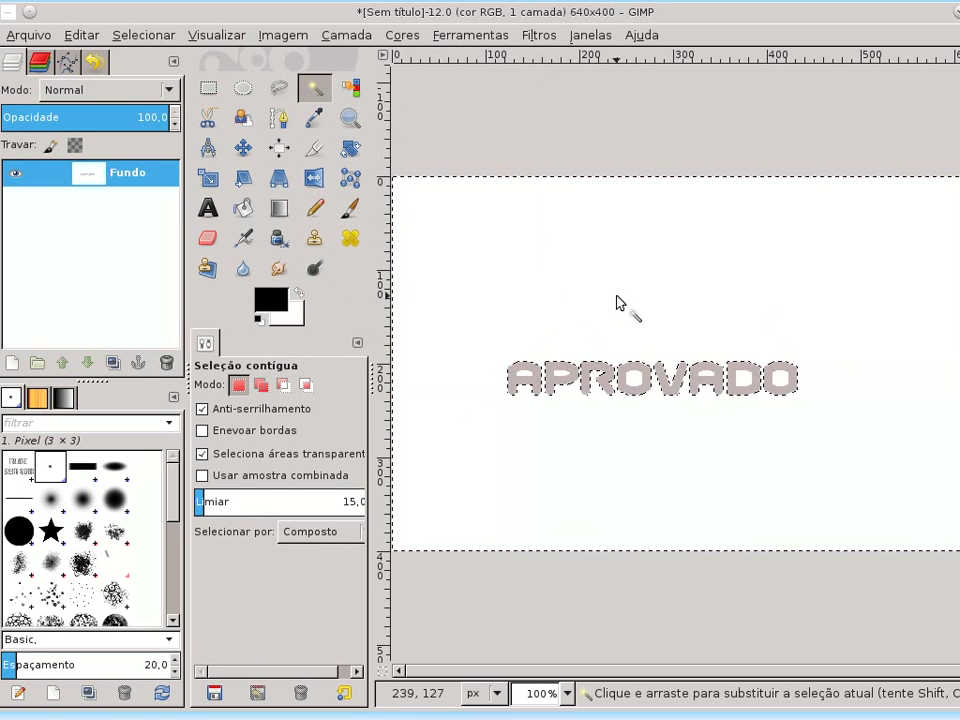
click(350, 88)
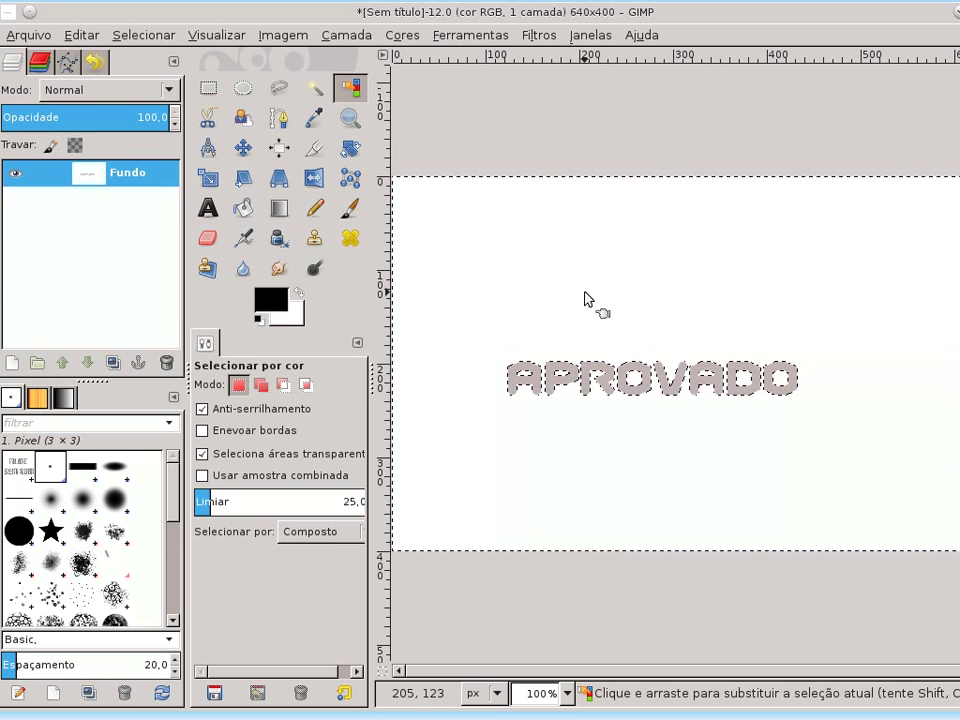
click(143, 35)
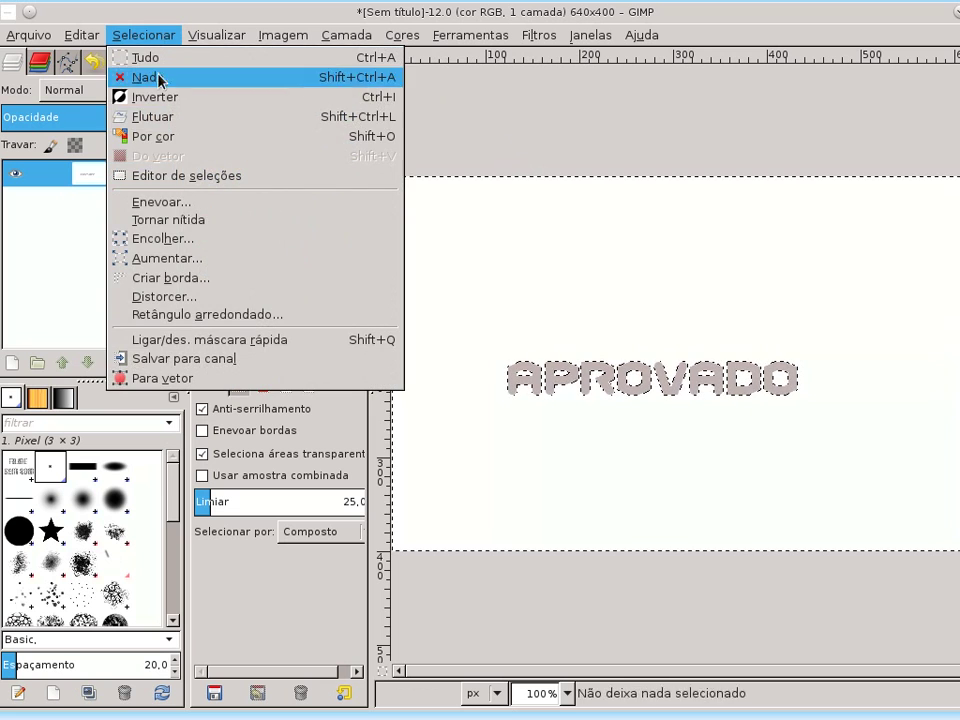
click(152, 99)
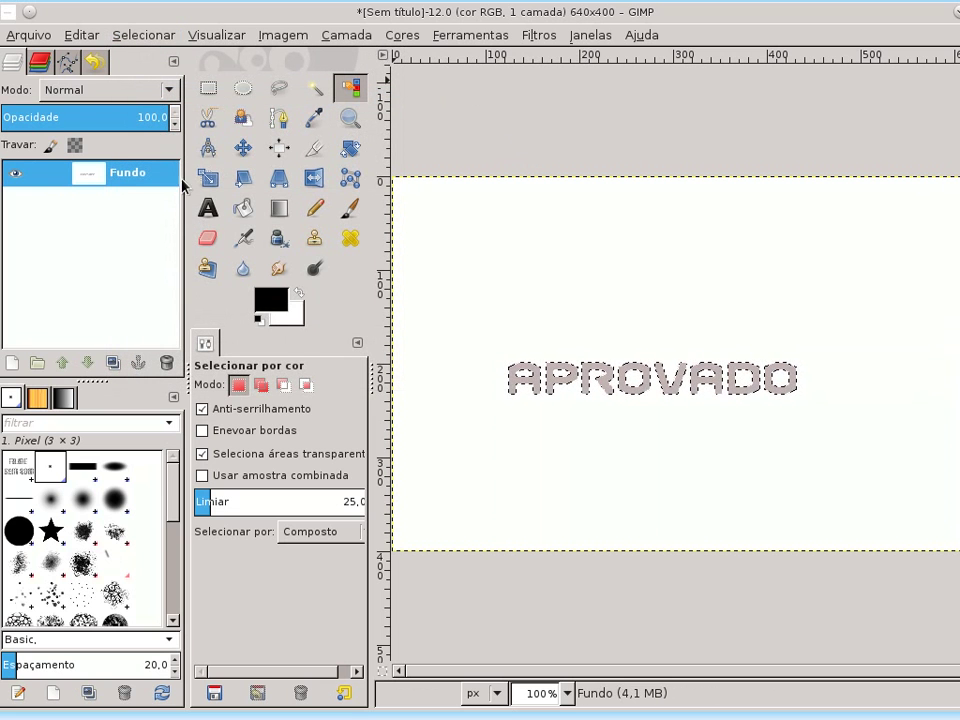
Add a transparent layer above the Fundo background.
click(13, 364)
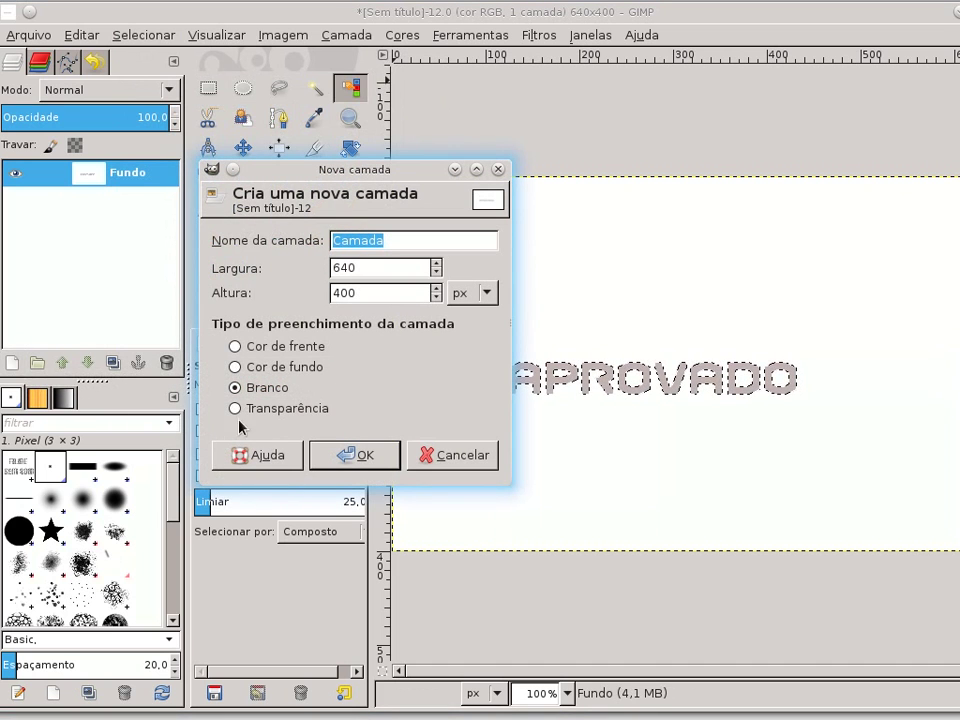
click(252, 410)
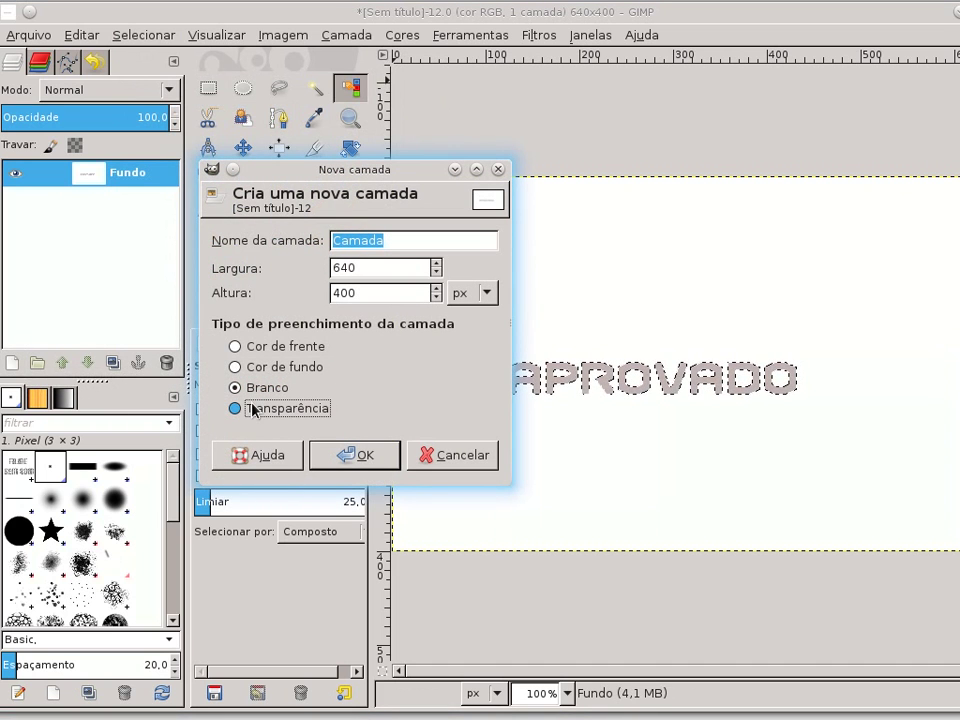
click(366, 456)
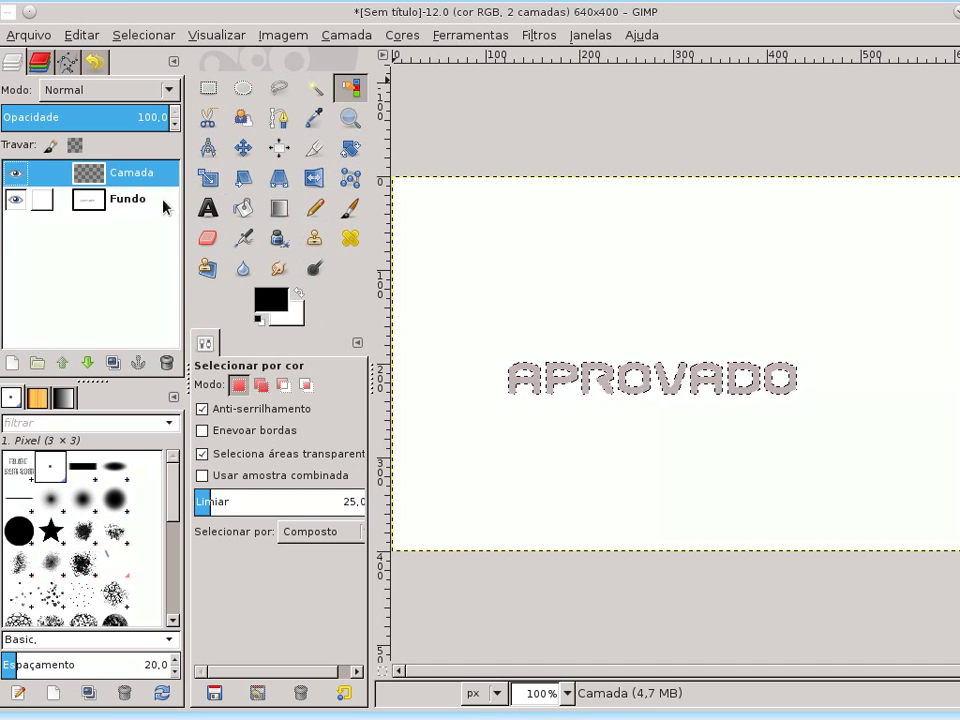
Add another transparent layer, lower it beneath the text, and delete Fundo.
click(12, 364)
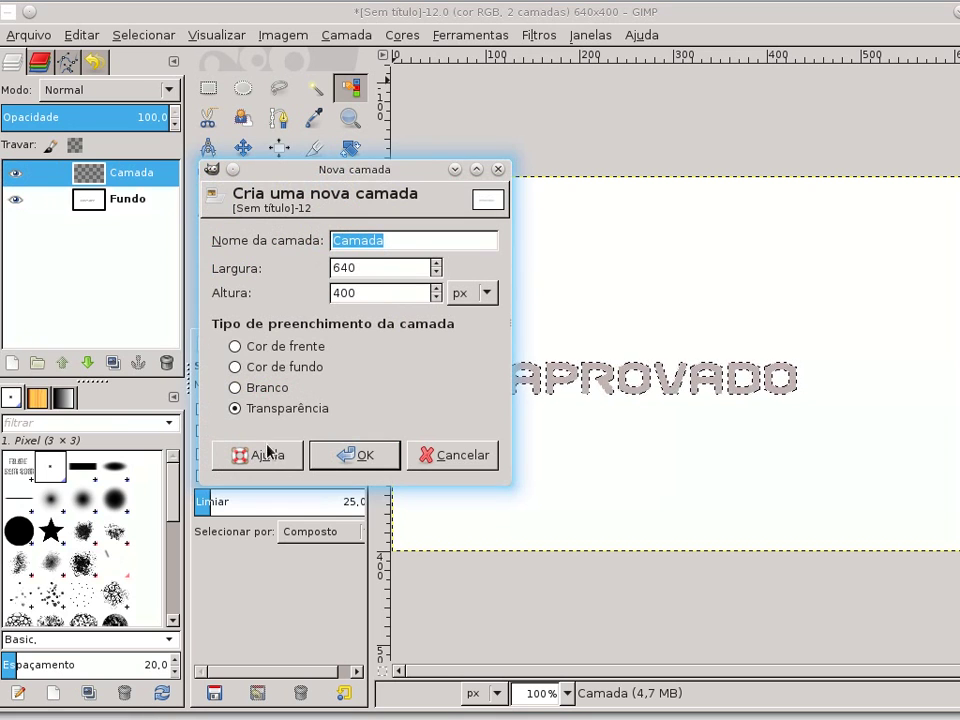
click(362, 455)
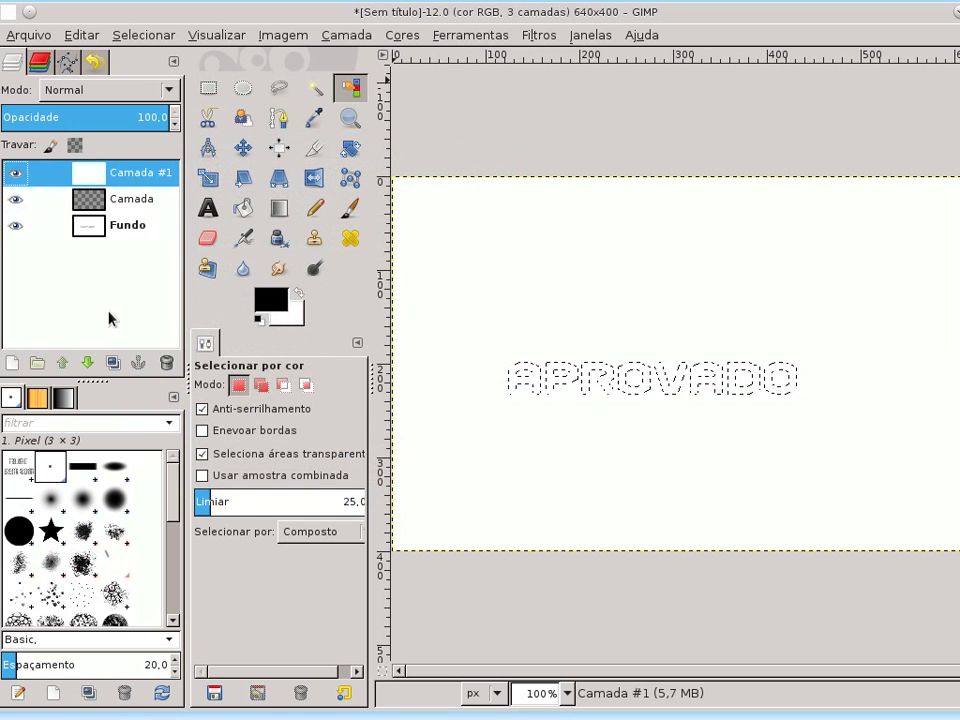
click(88, 364)
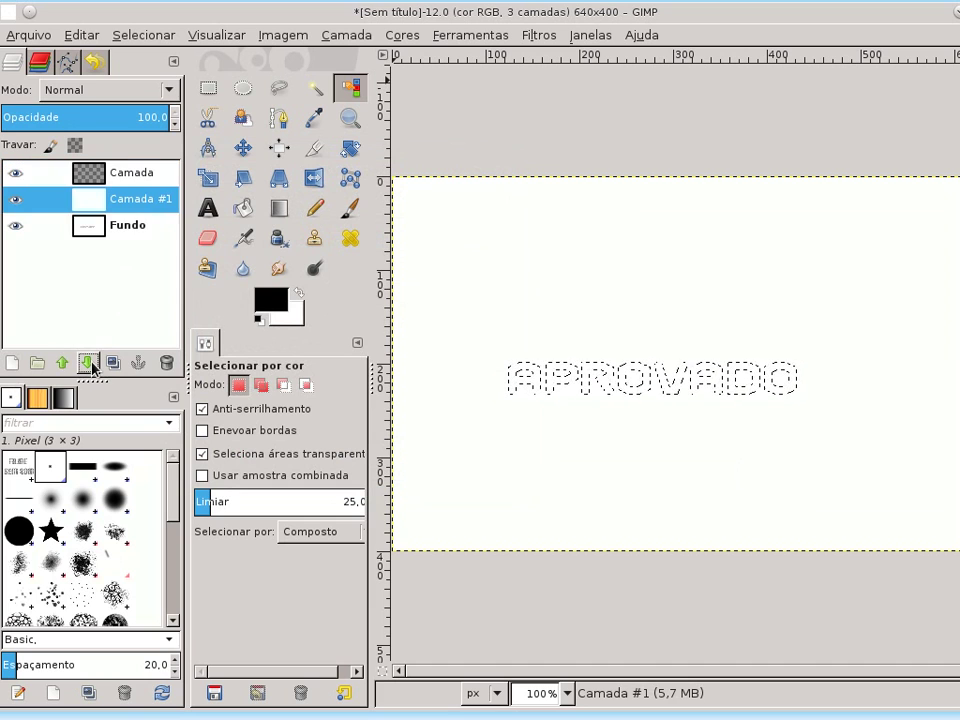
click(137, 223)
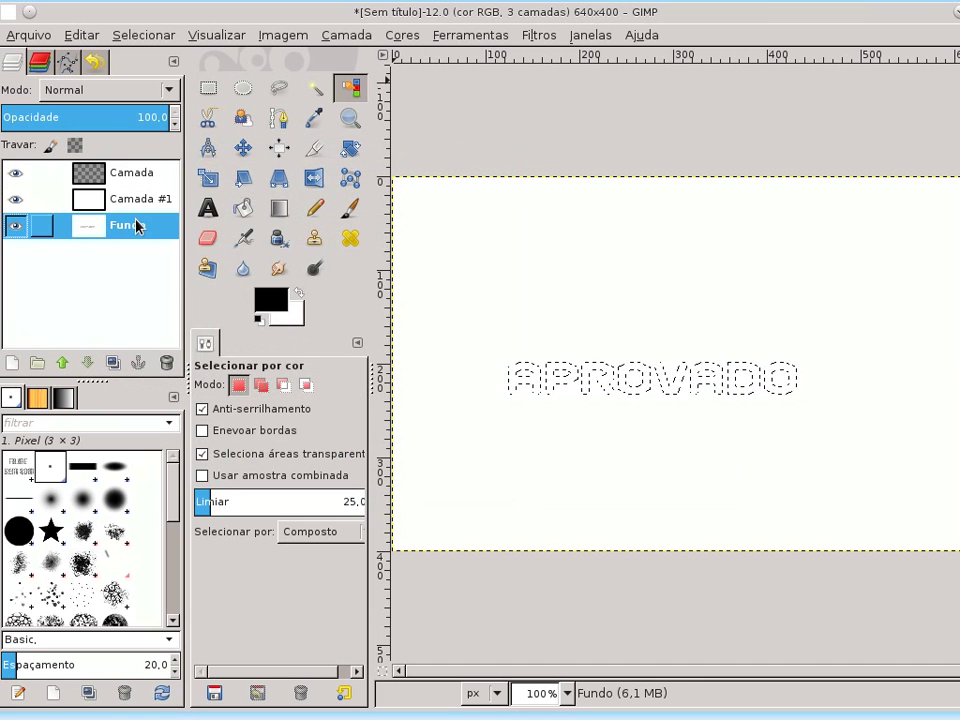
click(166, 363)
click(133, 178)
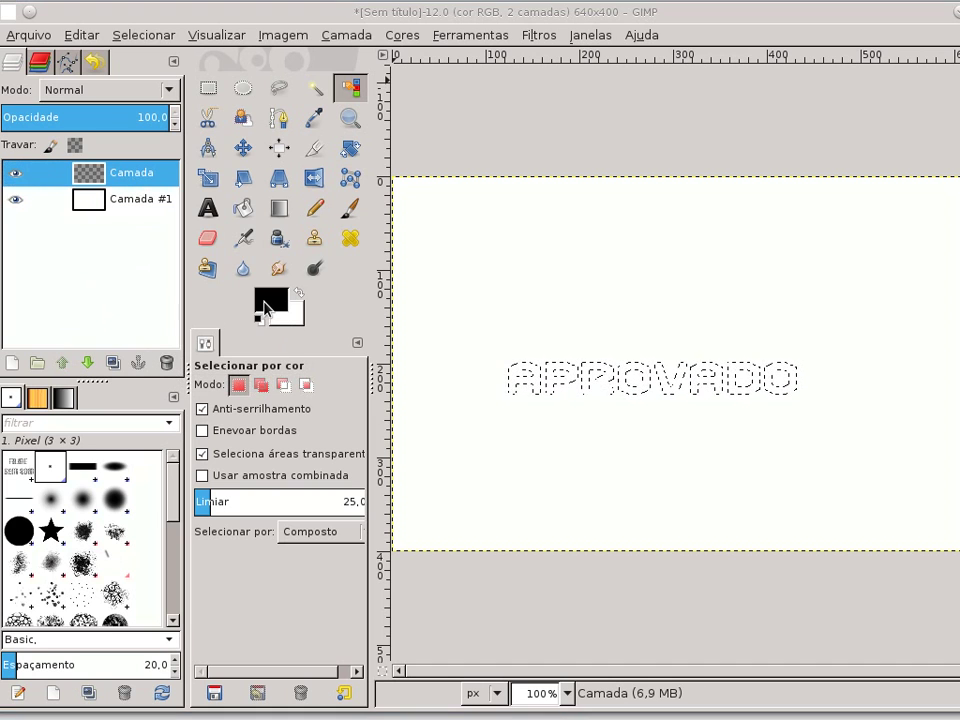
Set the foreground colour to pale warm grey c2b3b3 and select the Paintbrush.
click(270, 298)
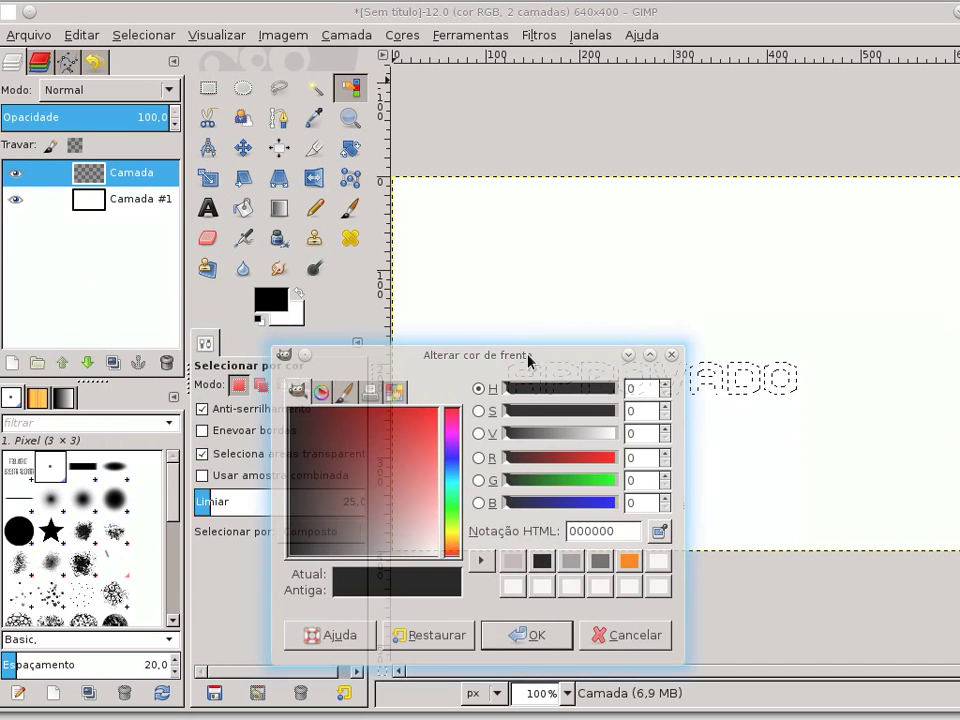
click(263, 558)
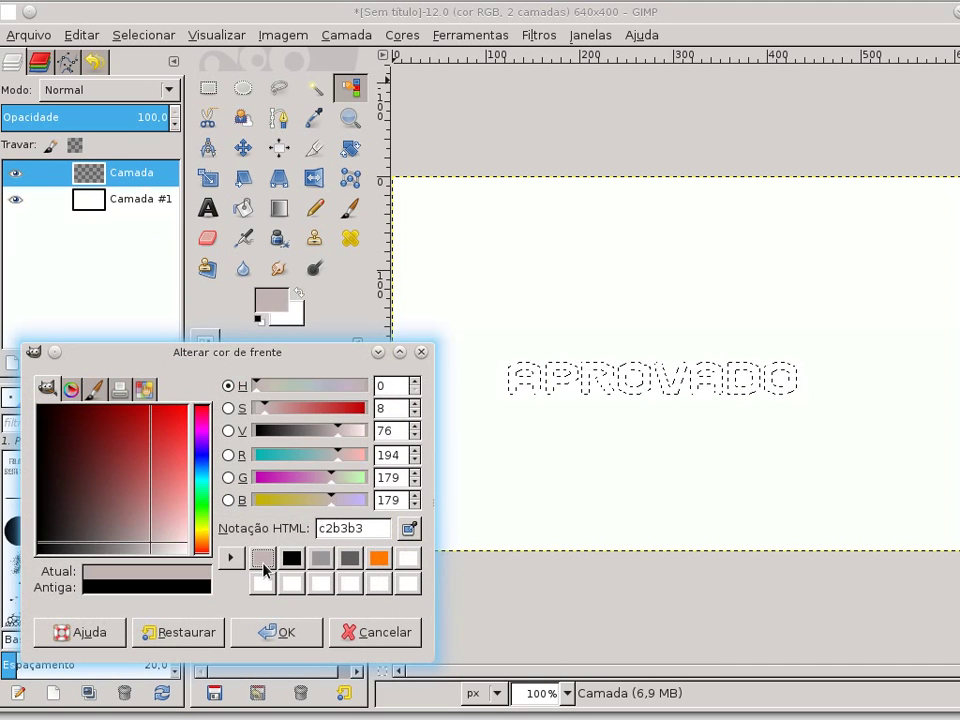
click(279, 632)
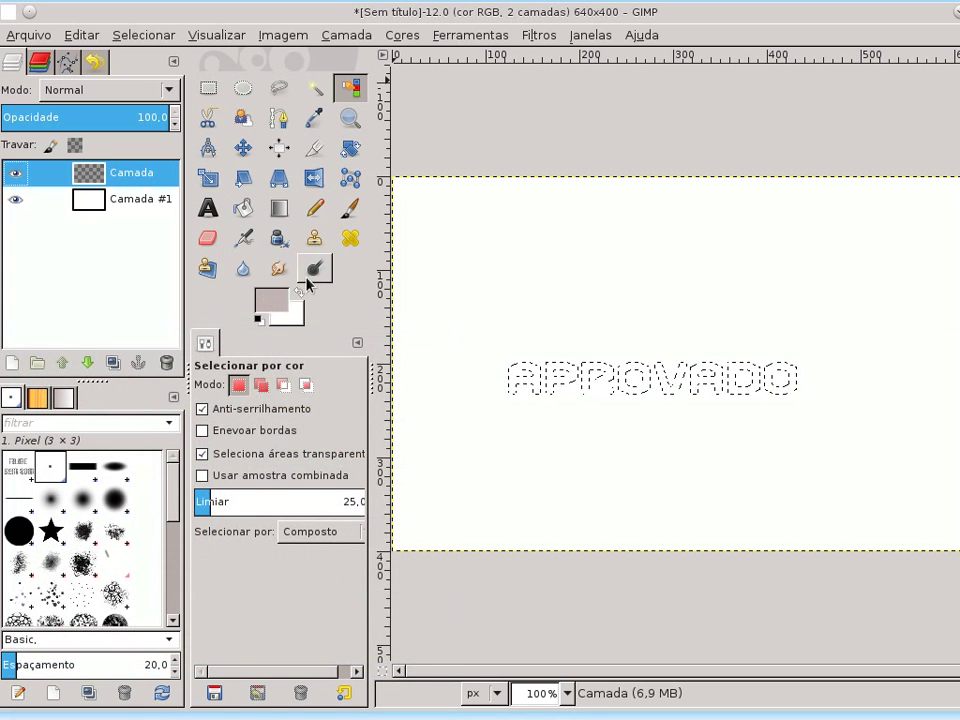
click(348, 209)
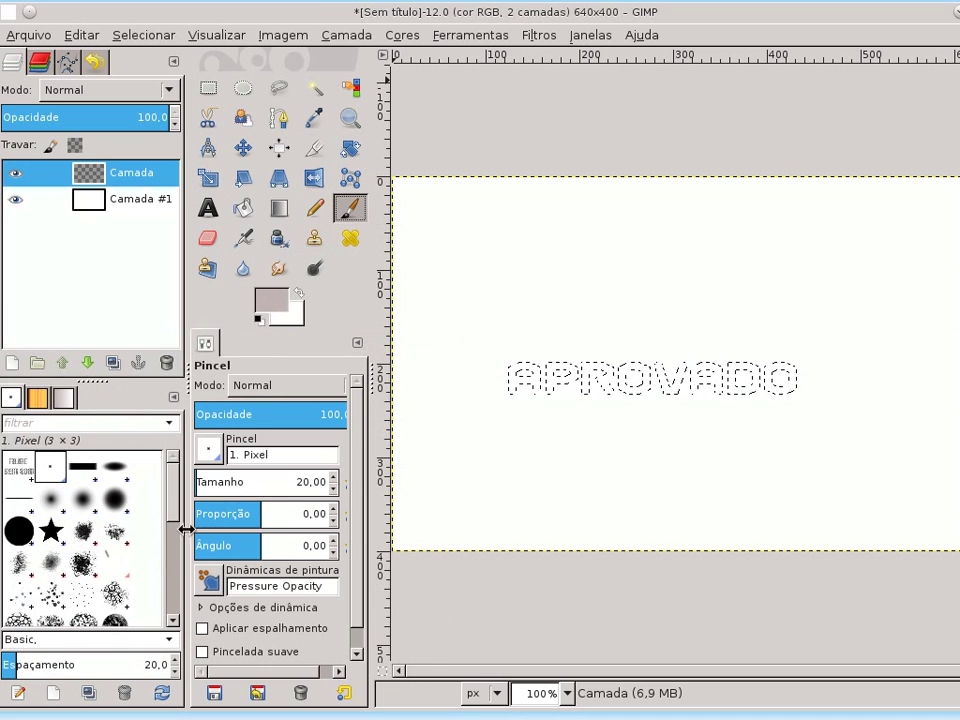
Paint grey Bristles 03 strokes across the APROVADO letters for a worn look.
click(80, 592)
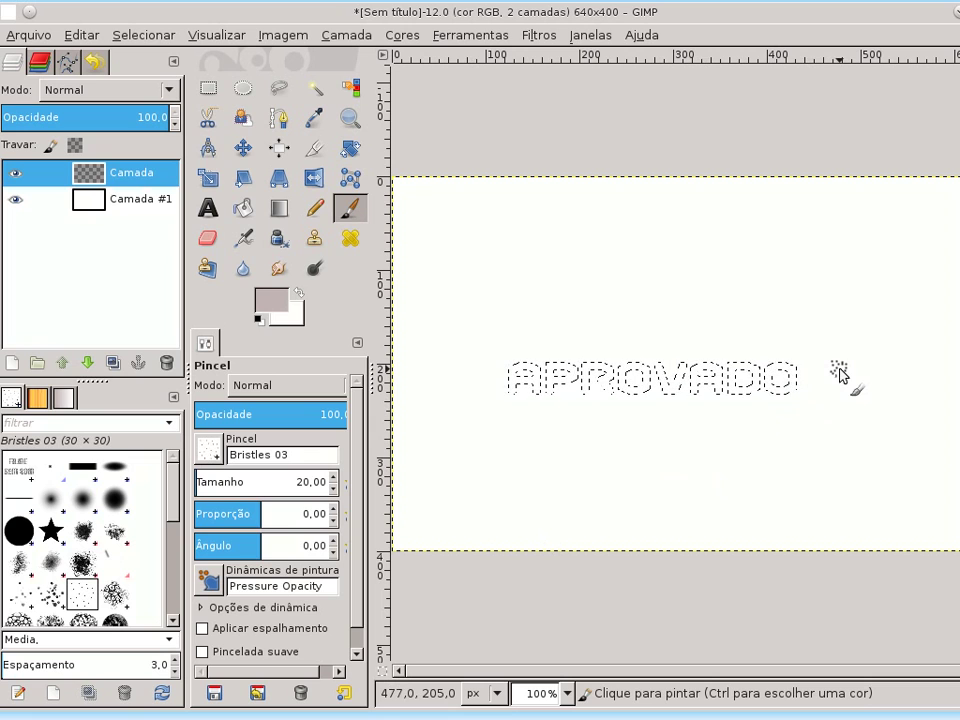
mouse_move(838, 375)
mouse_down()
mouse_move(664, 386)
mouse_move(476, 375)
mouse_move(720, 388)
mouse_up()
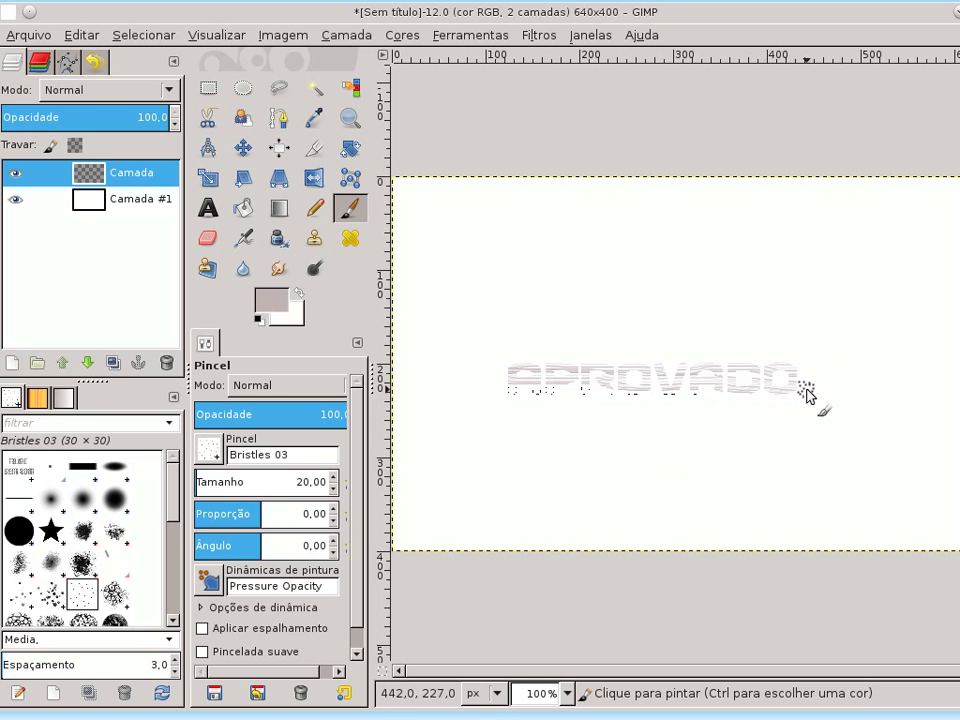
drag(803, 390, 484, 396)
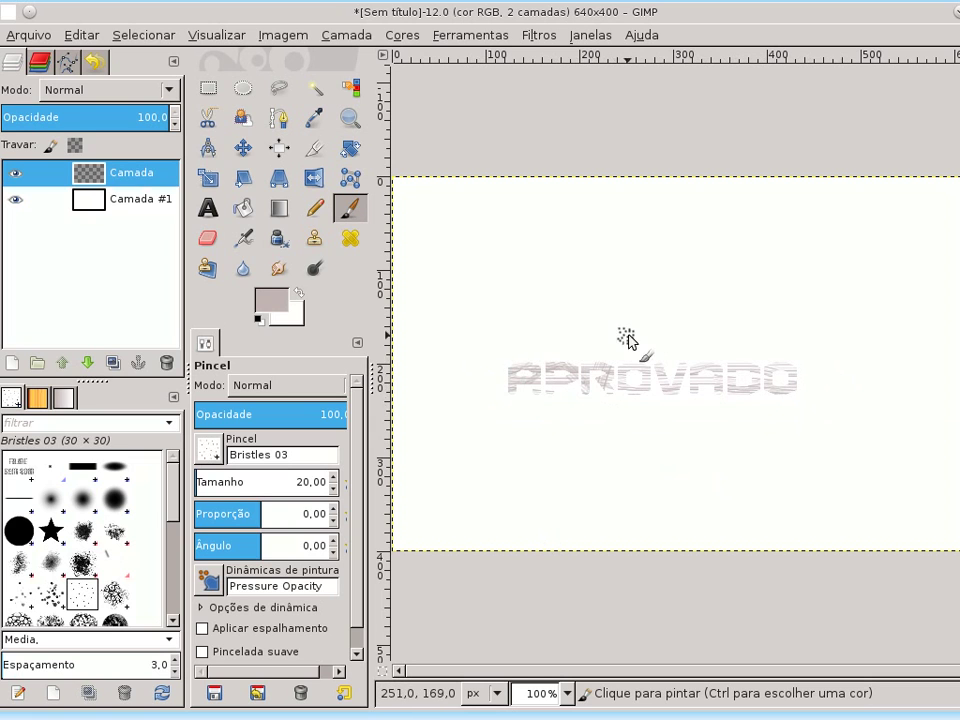
drag(664, 368, 722, 368)
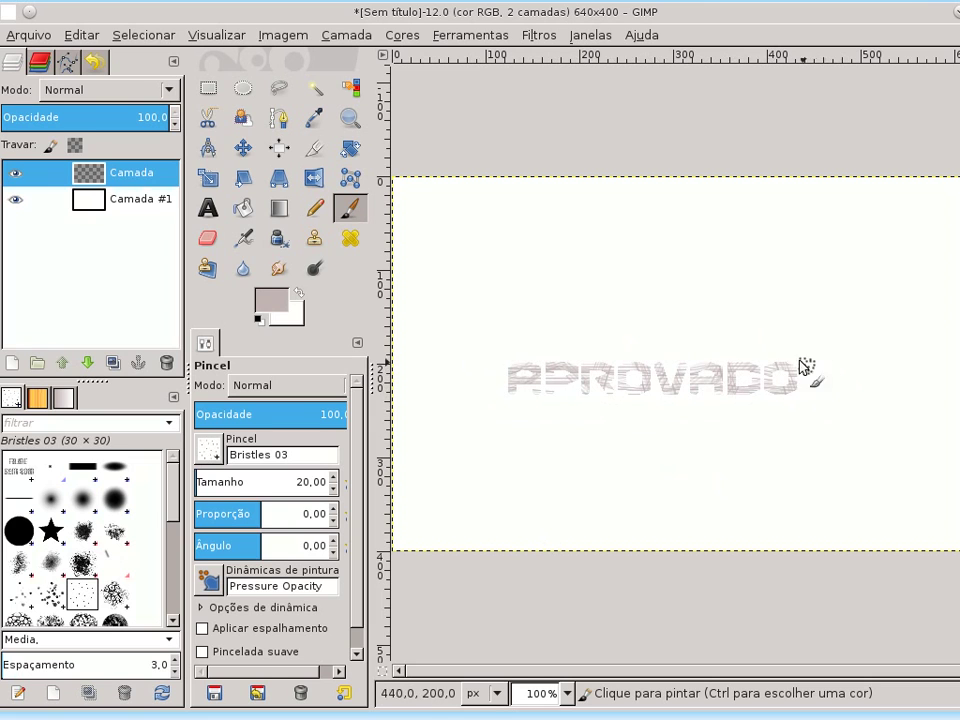
drag(549, 414, 479, 350)
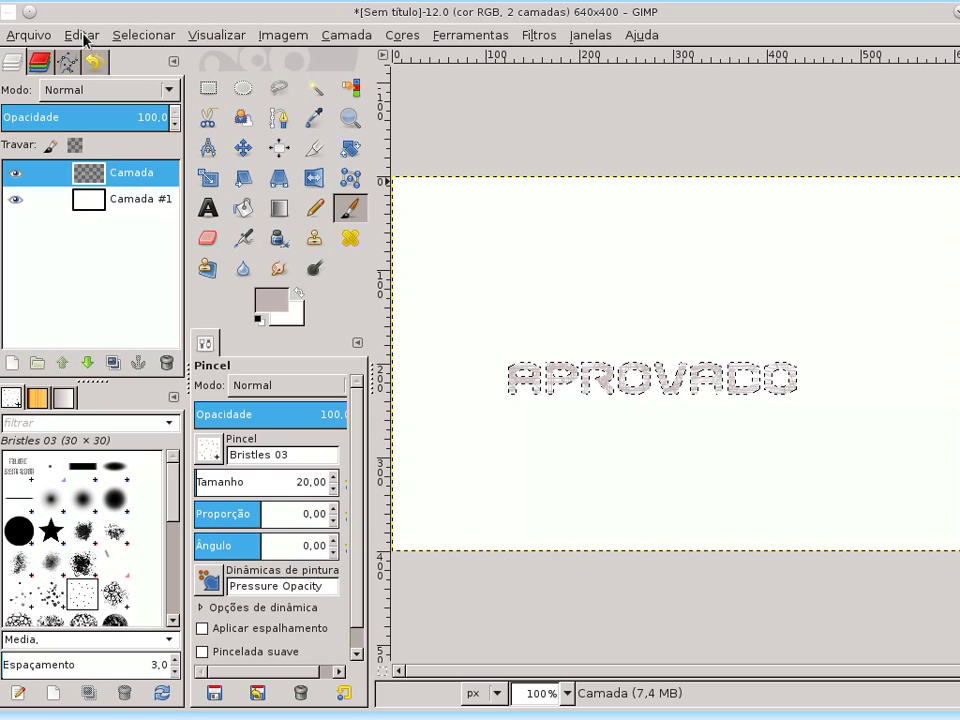
Draw a rectangle around APROVADO and convert it to a 6 px border selection.
click(208, 88)
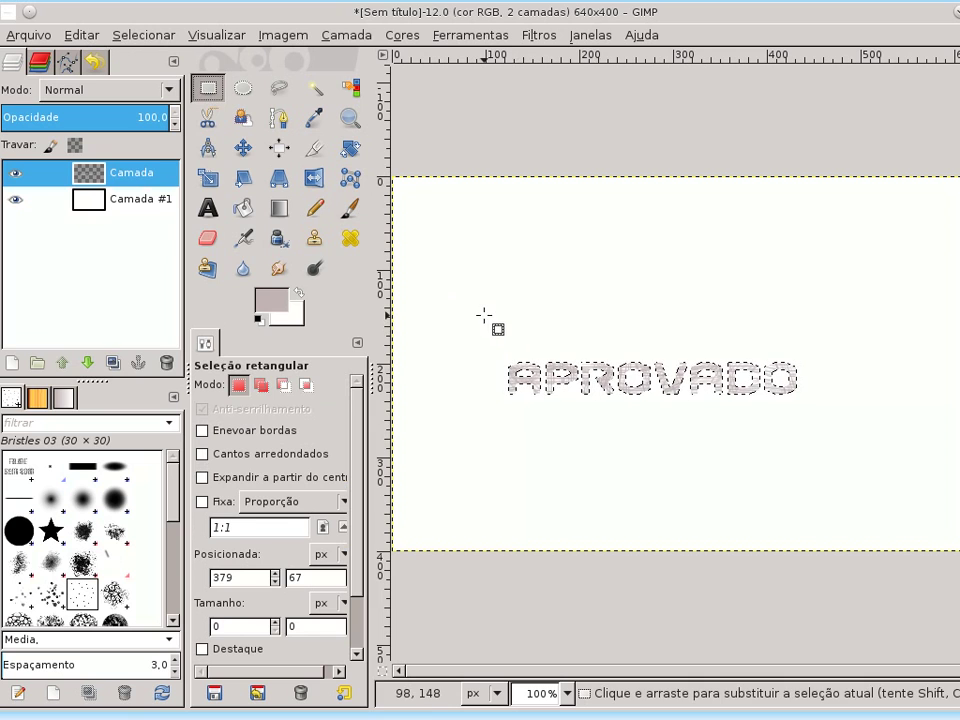
mouse_move(483, 316)
mouse_down()
mouse_move(795, 452)
mouse_move(829, 451)
mouse_up()
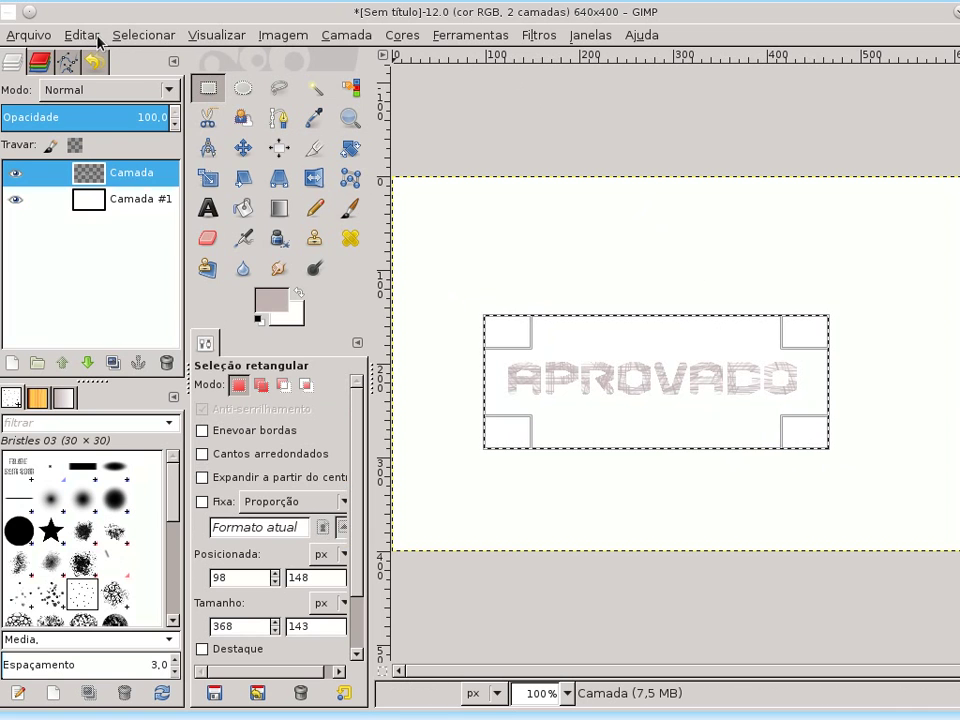
click(148, 36)
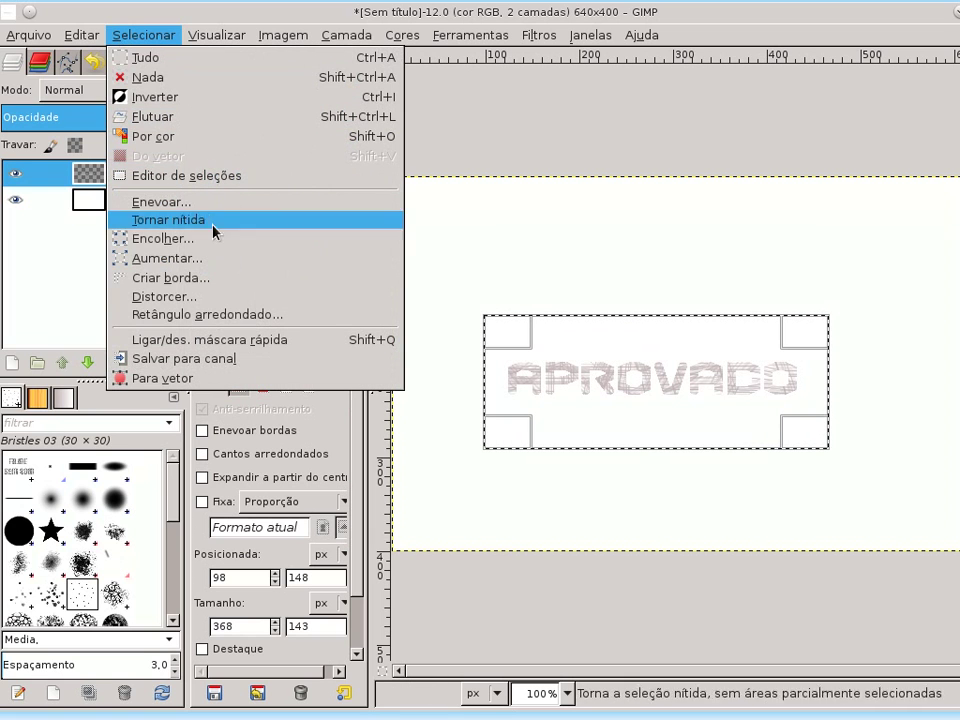
click(214, 281)
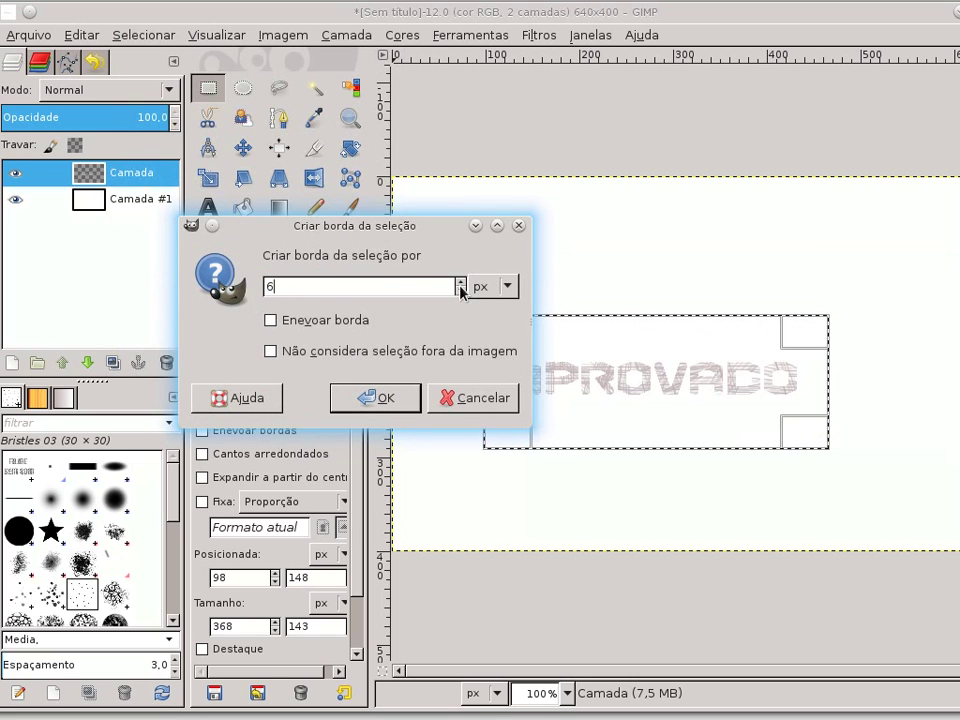
click(385, 398)
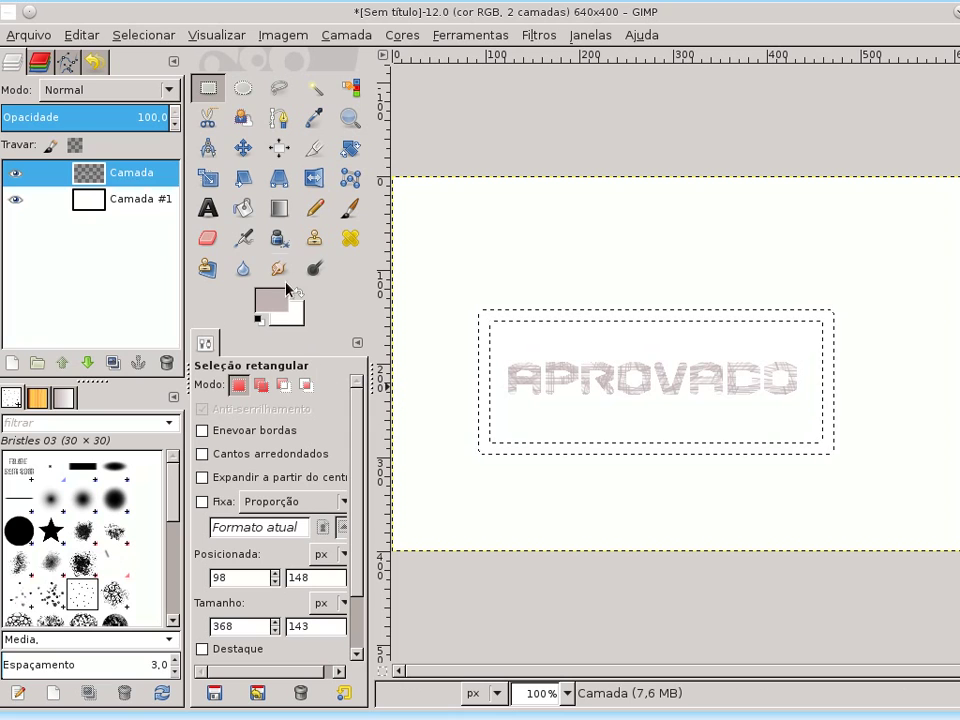
Brush grey Bristles 03 strokes along the border frame, then deselect everything.
click(348, 210)
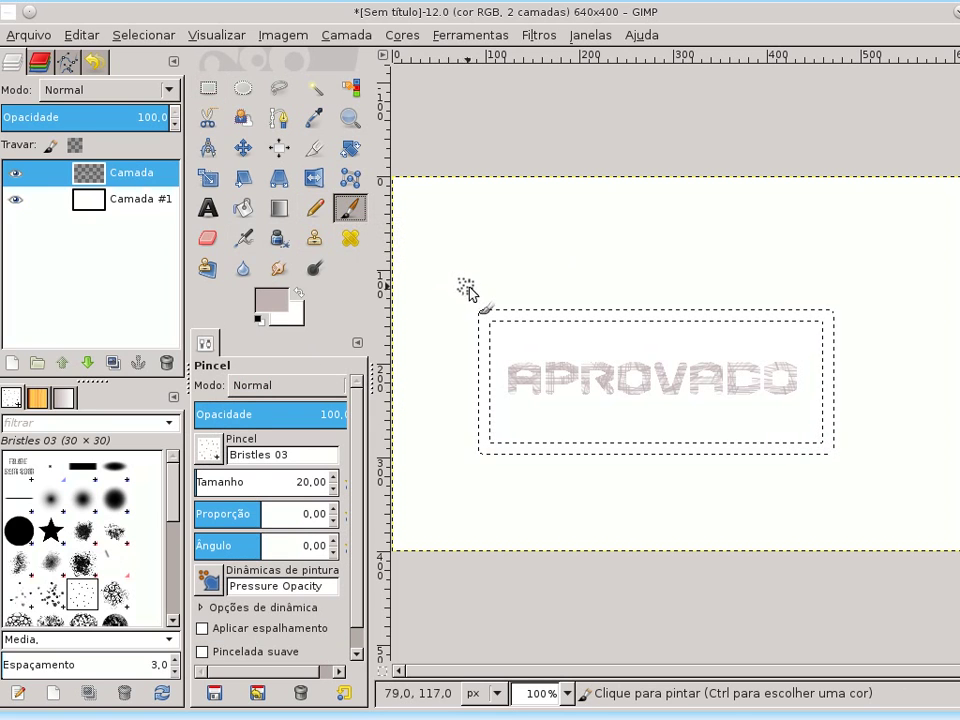
mouse_move(476, 297)
mouse_down()
mouse_move(686, 338)
mouse_move(810, 306)
mouse_move(879, 444)
mouse_move(668, 452)
mouse_move(546, 484)
mouse_move(489, 429)
mouse_move(467, 438)
mouse_move(481, 333)
mouse_move(692, 311)
mouse_move(838, 324)
mouse_move(857, 340)
mouse_move(839, 317)
mouse_move(843, 423)
mouse_move(790, 470)
mouse_move(568, 450)
mouse_move(444, 454)
mouse_move(622, 452)
mouse_up()
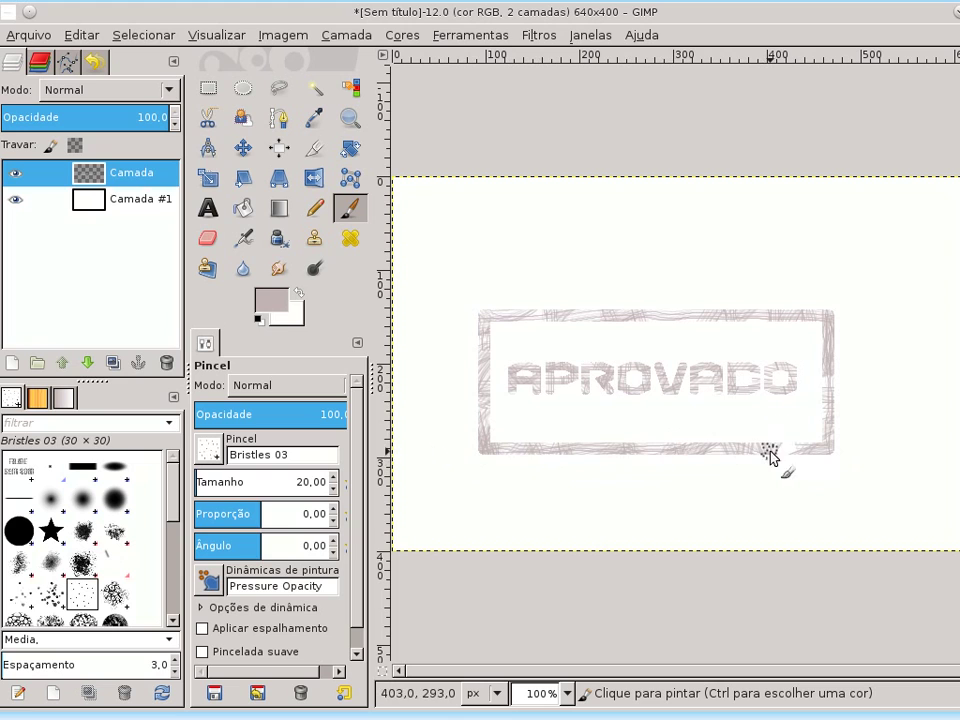
key(ctrl+z)
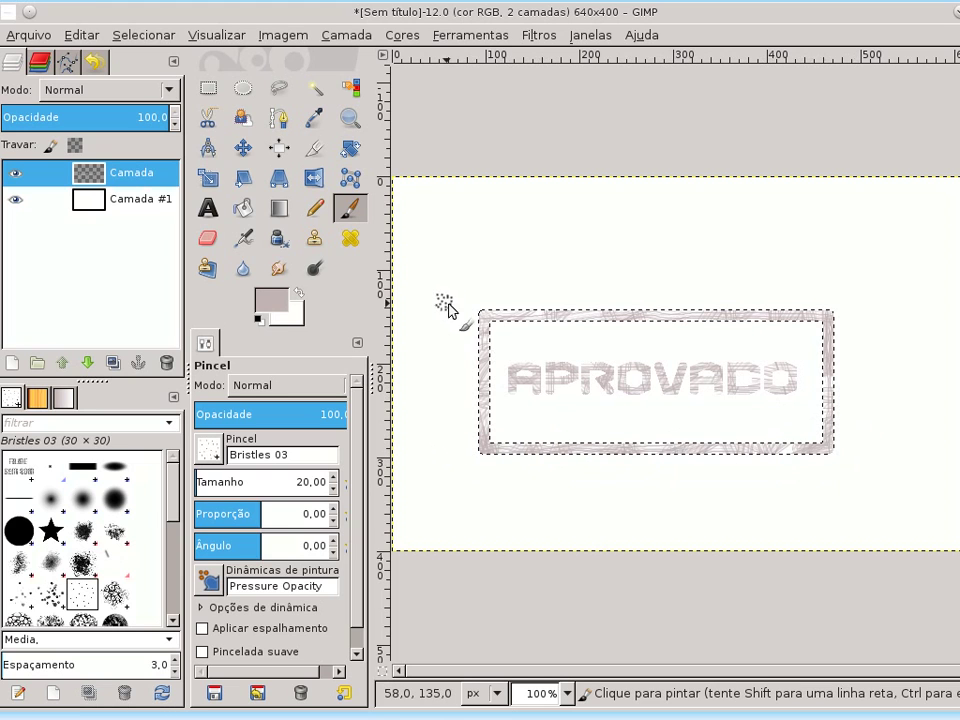
mouse_move(450, 306)
mouse_down()
mouse_move(594, 315)
mouse_move(503, 310)
mouse_up()
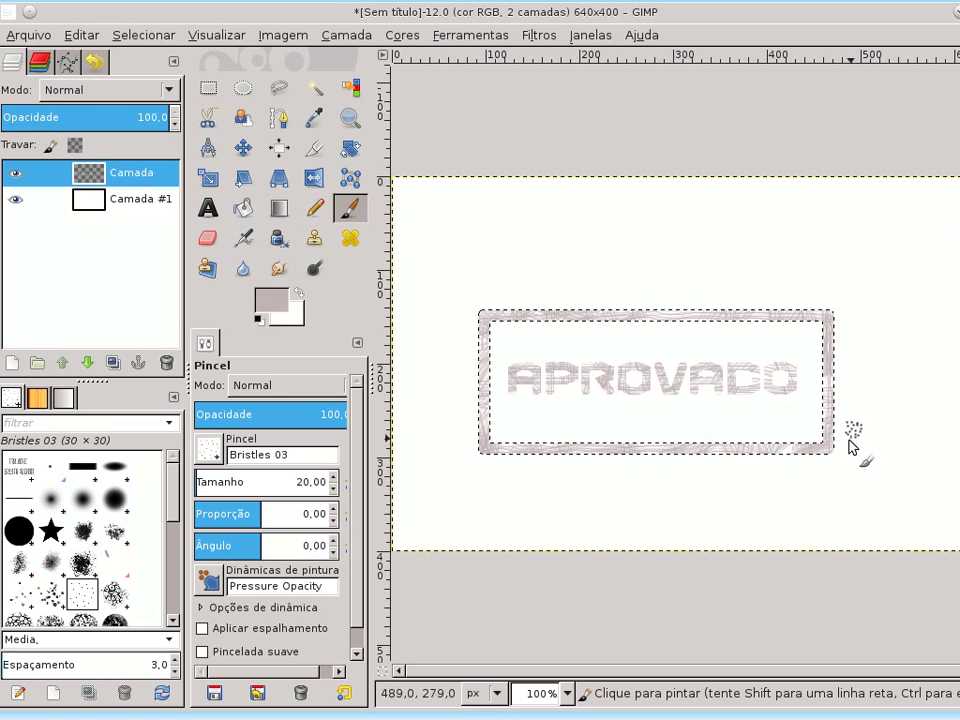
click(122, 36)
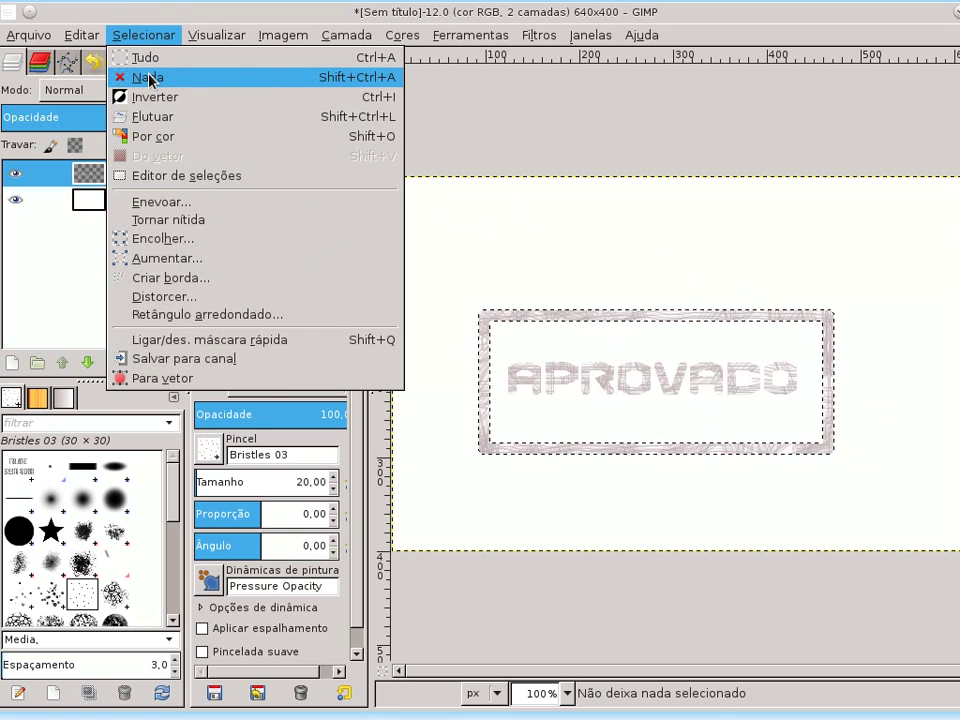
click(150, 78)
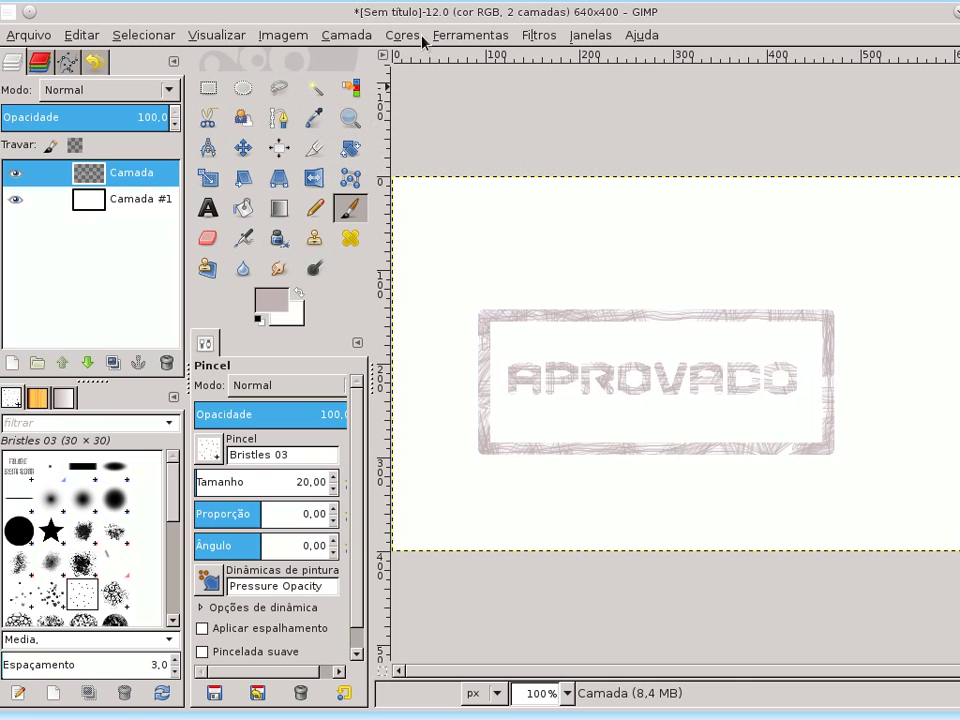
Apply the Canvas texture filter with Superior-direita direction and depth 4.
click(527, 36)
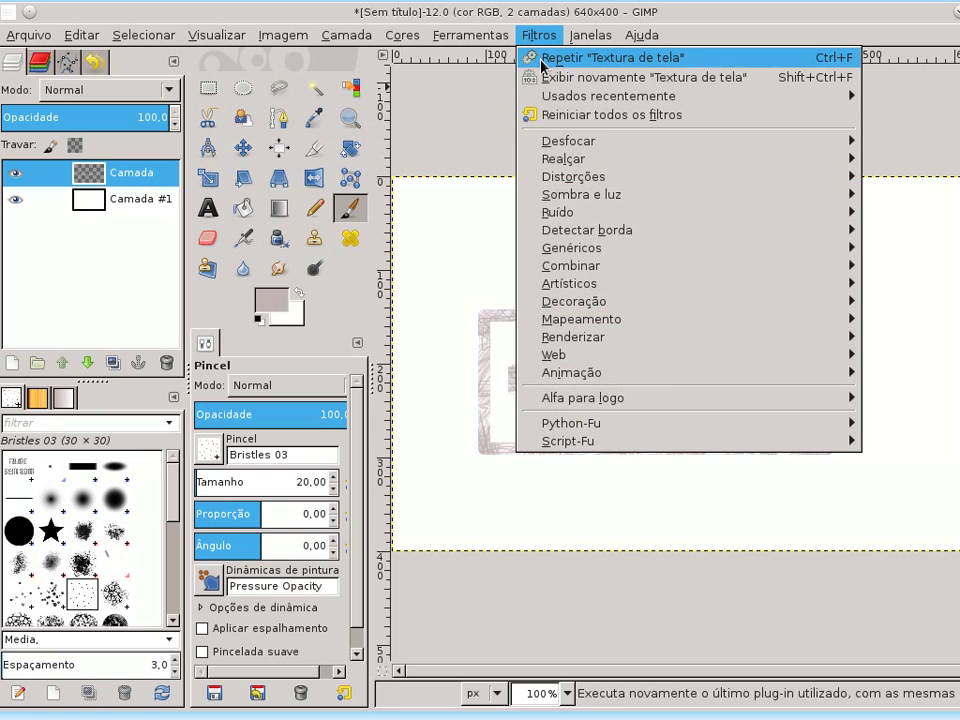
mouse_move(570, 283)
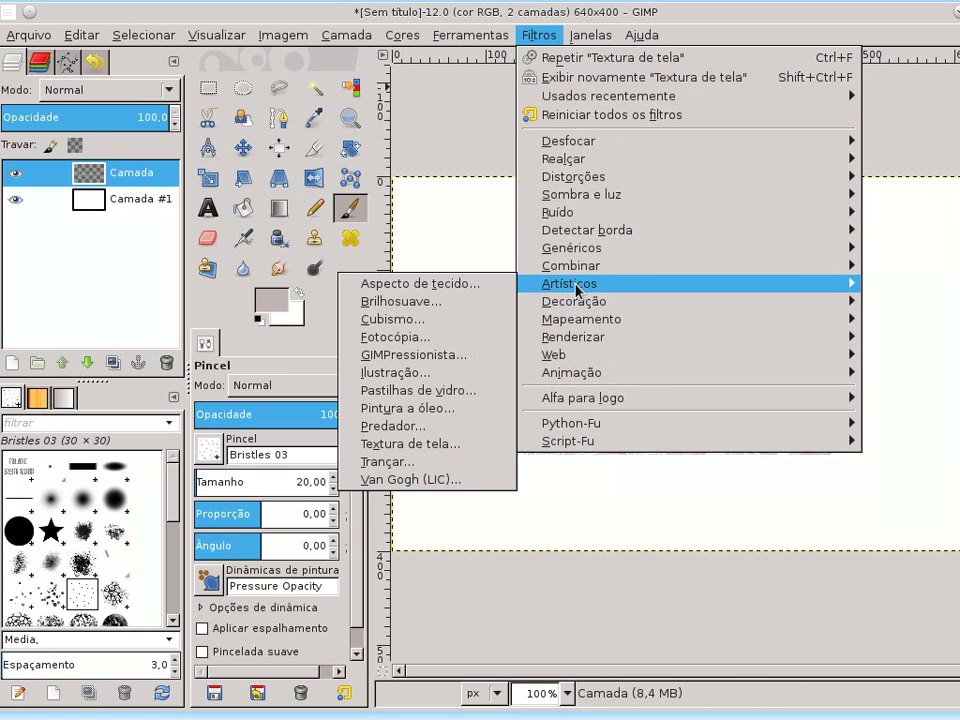
click(440, 444)
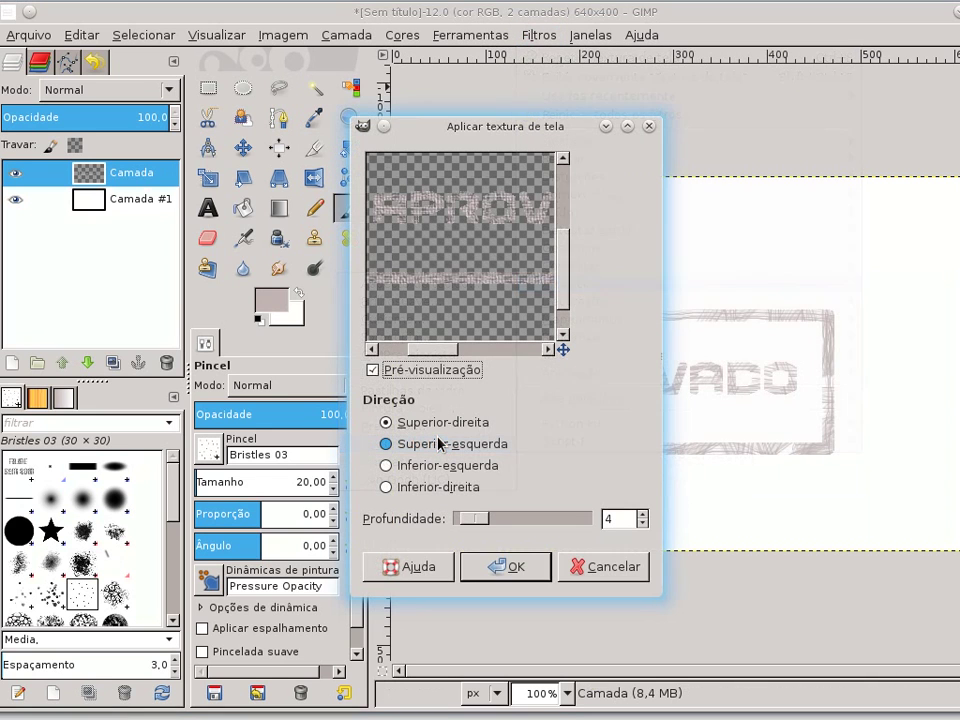
click(510, 567)
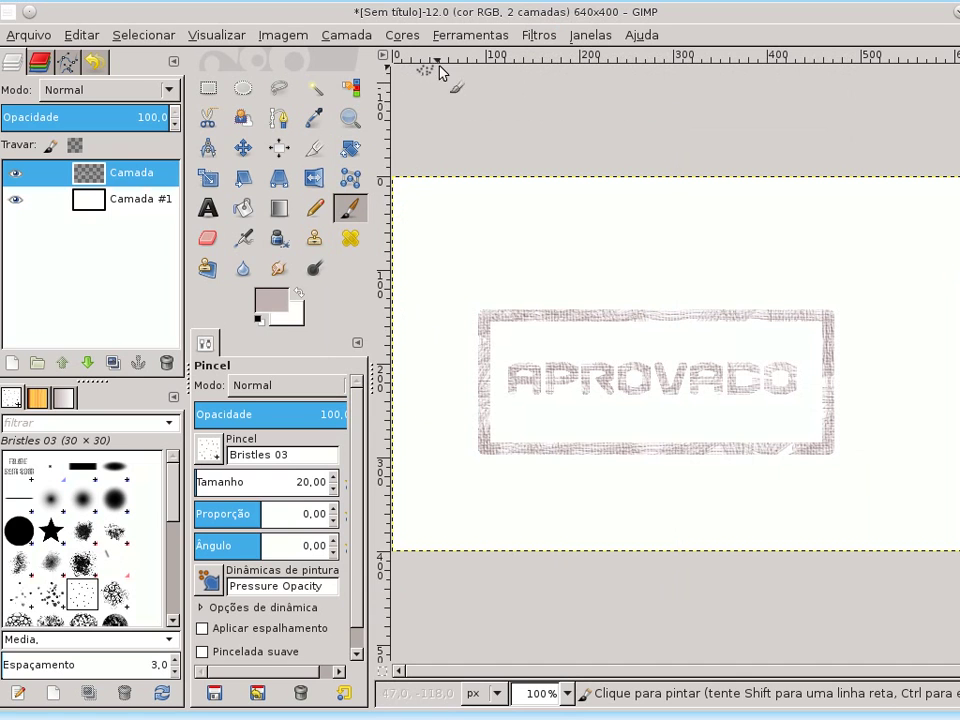
click(540, 36)
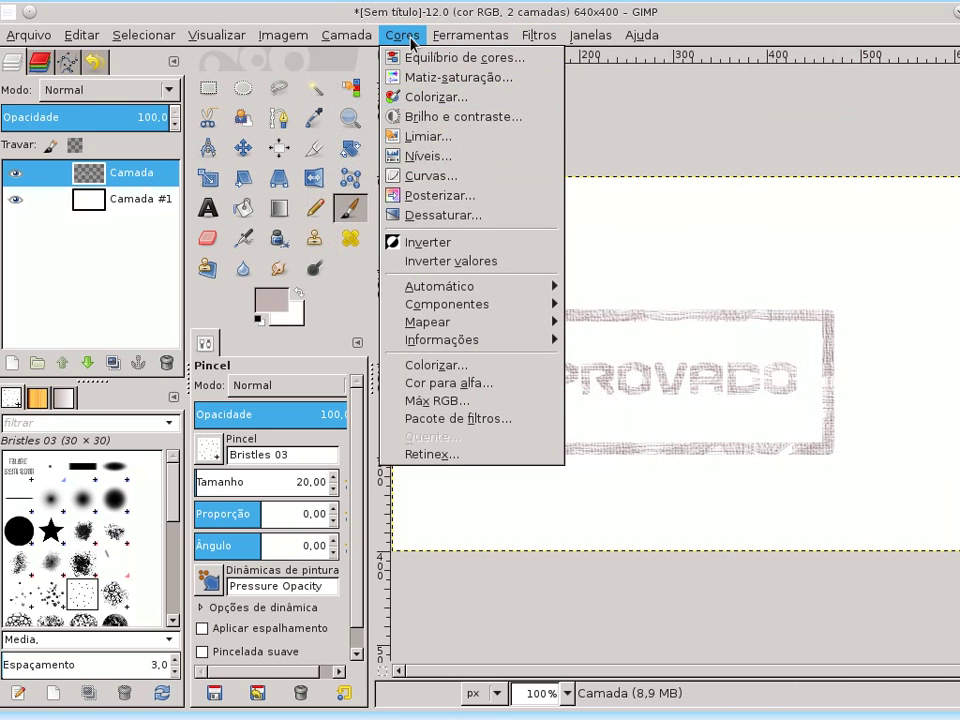
Apply Levels with midtone gamma 0.33 to darken the stamp to a deeper brownish grey.
click(417, 160)
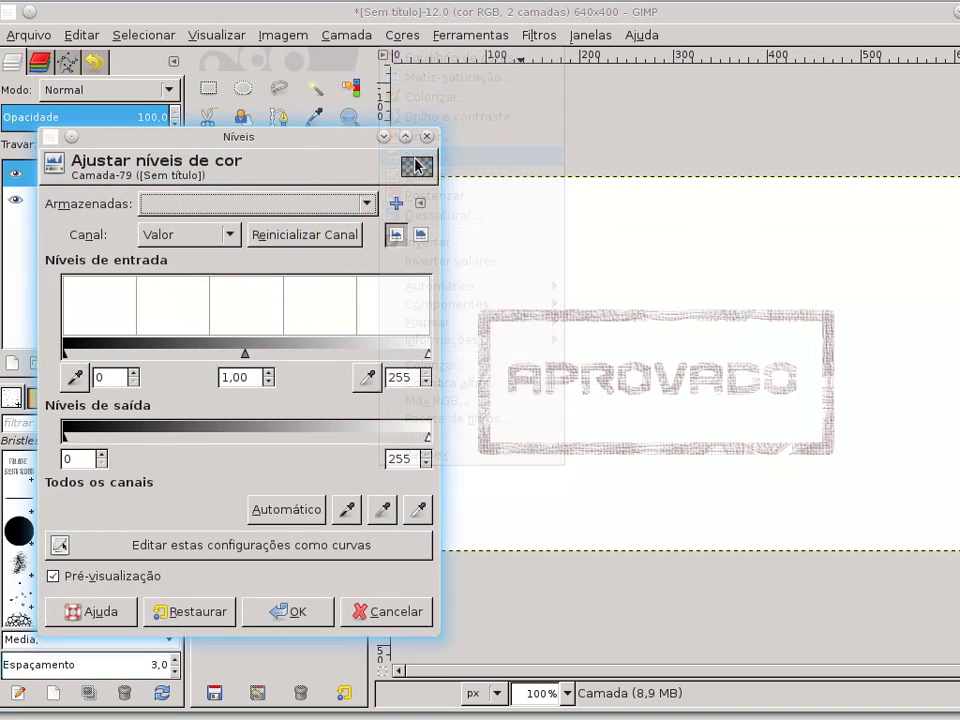
drag(245, 355, 253, 355)
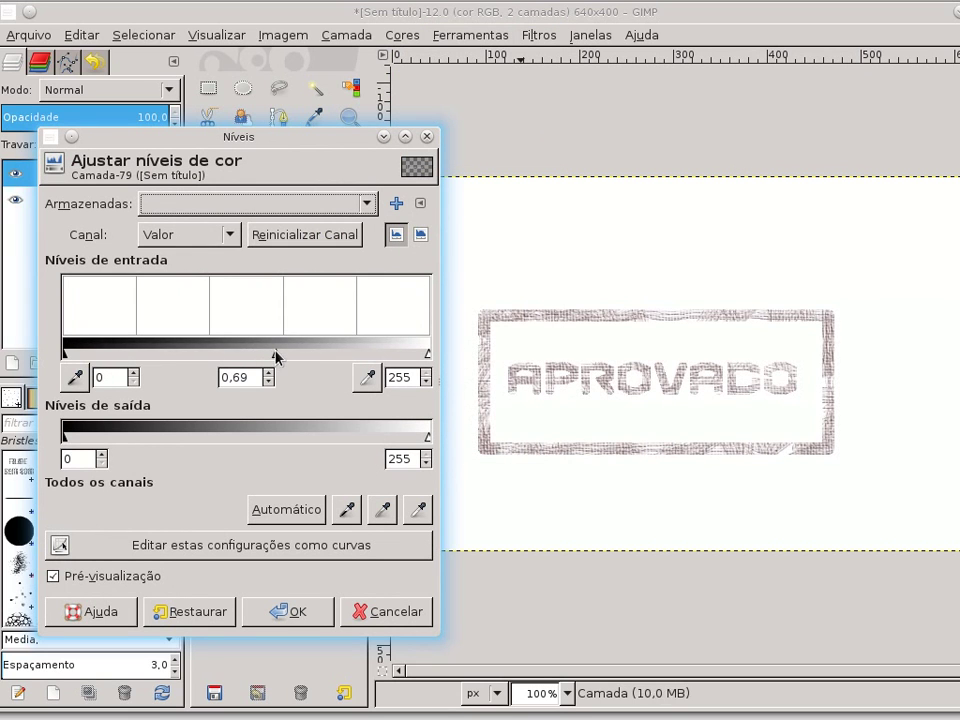
drag(253, 356, 334, 350)
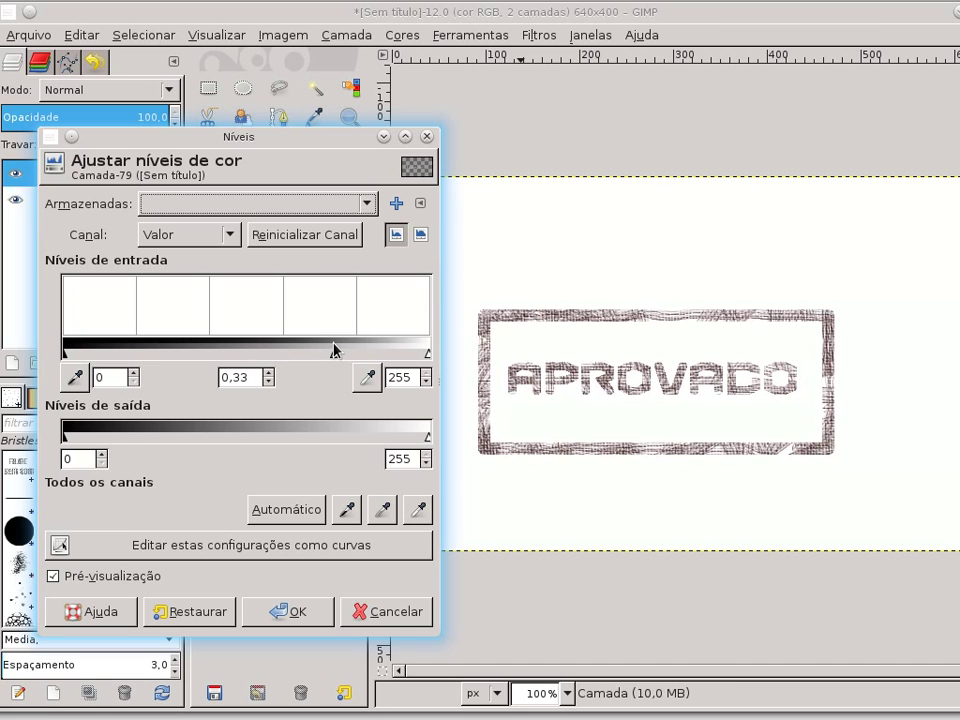
click(286, 611)
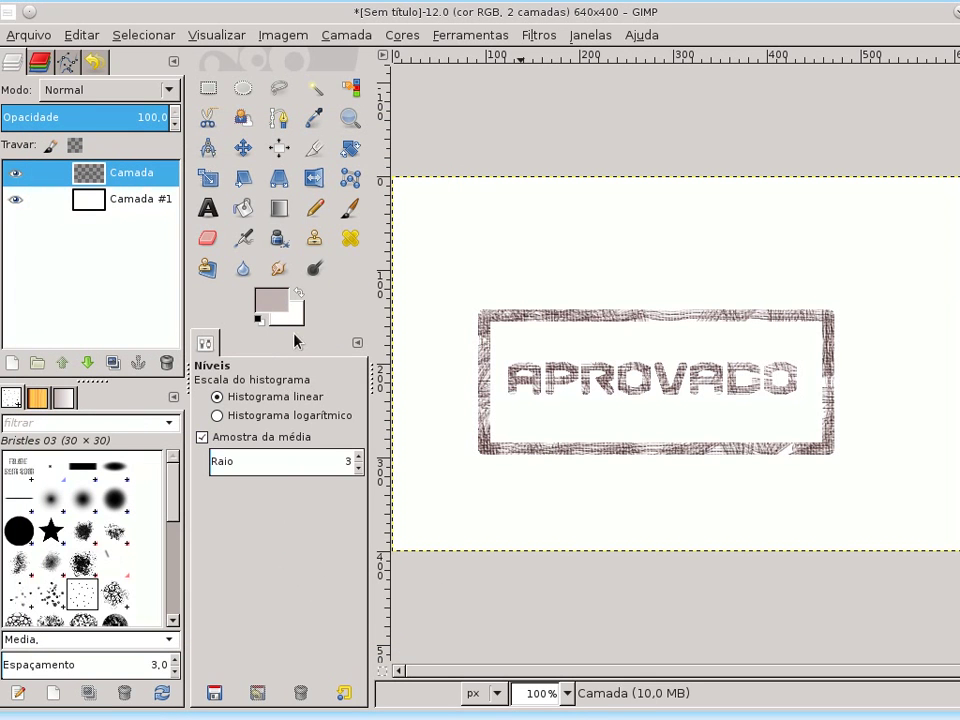
Rotate the stamp layer by -23 degrees so it tilts diagonally upward to the right.
click(350, 148)
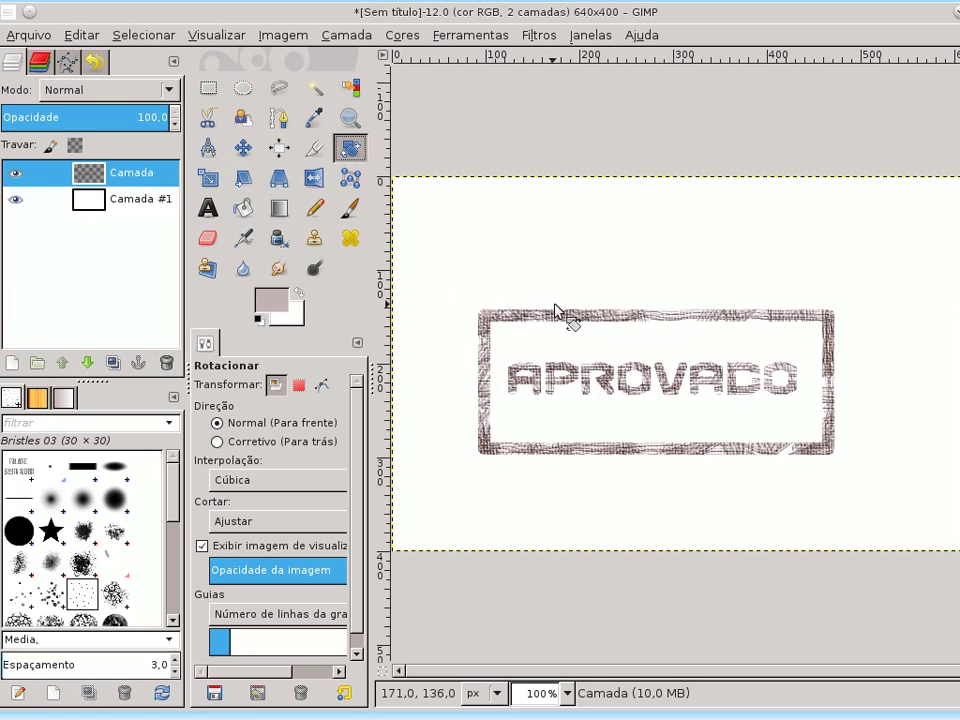
click(587, 288)
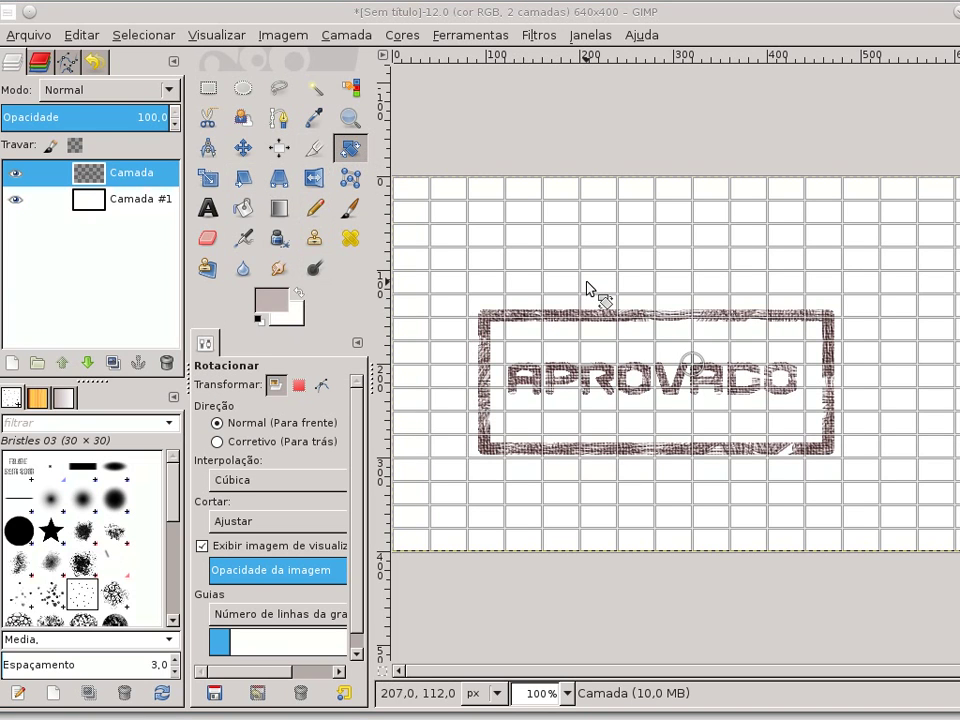
drag(274, 420, 360, 424)
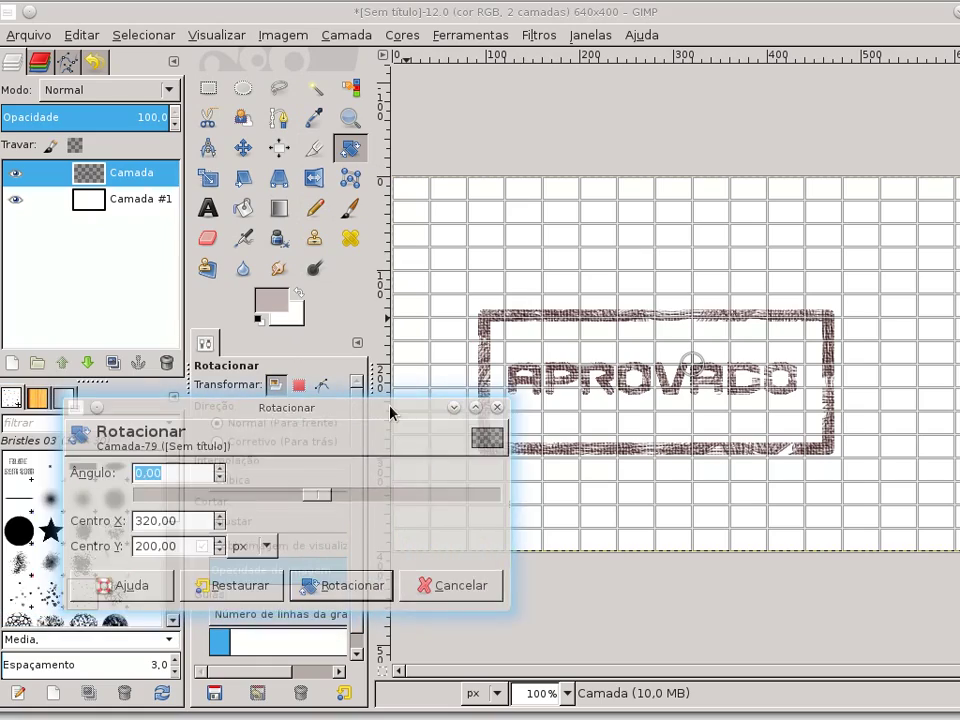
drag(289, 513, 258, 513)
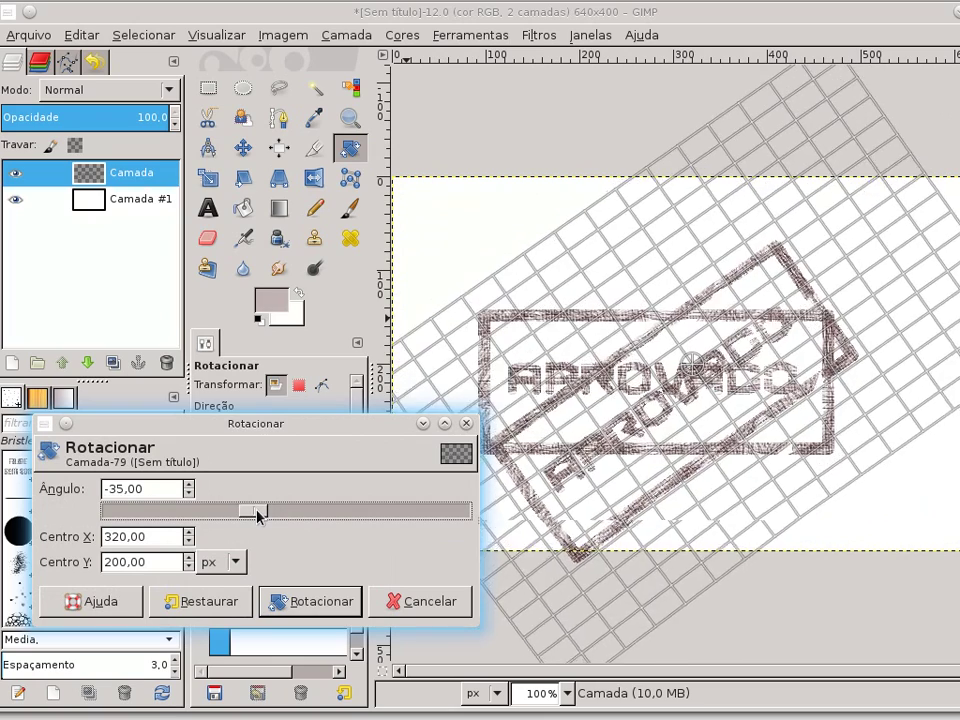
drag(258, 513, 266, 515)
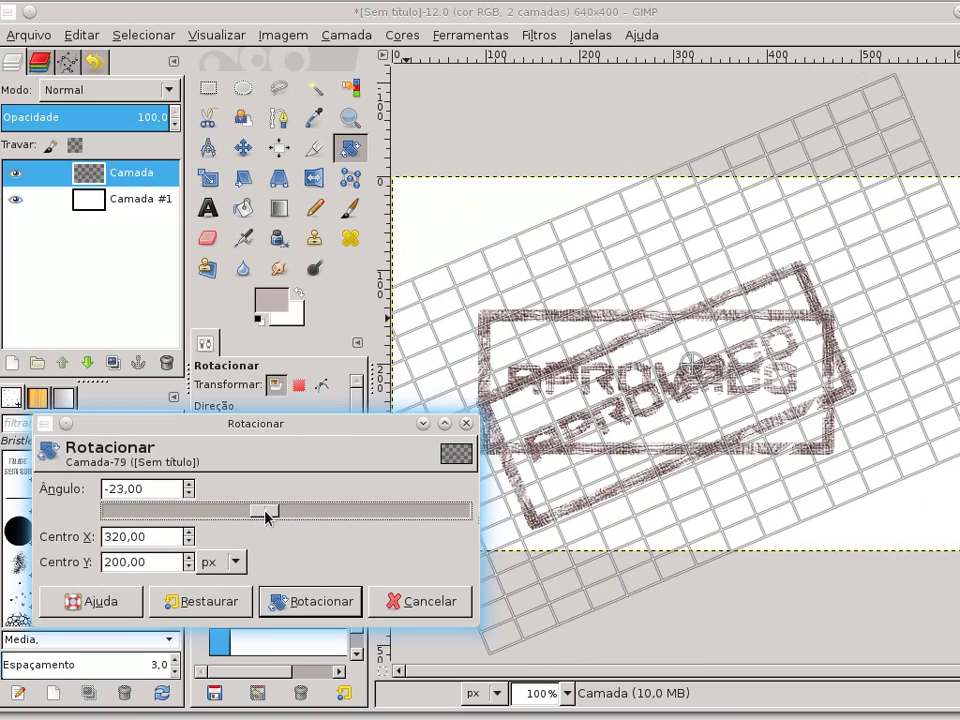
click(298, 600)
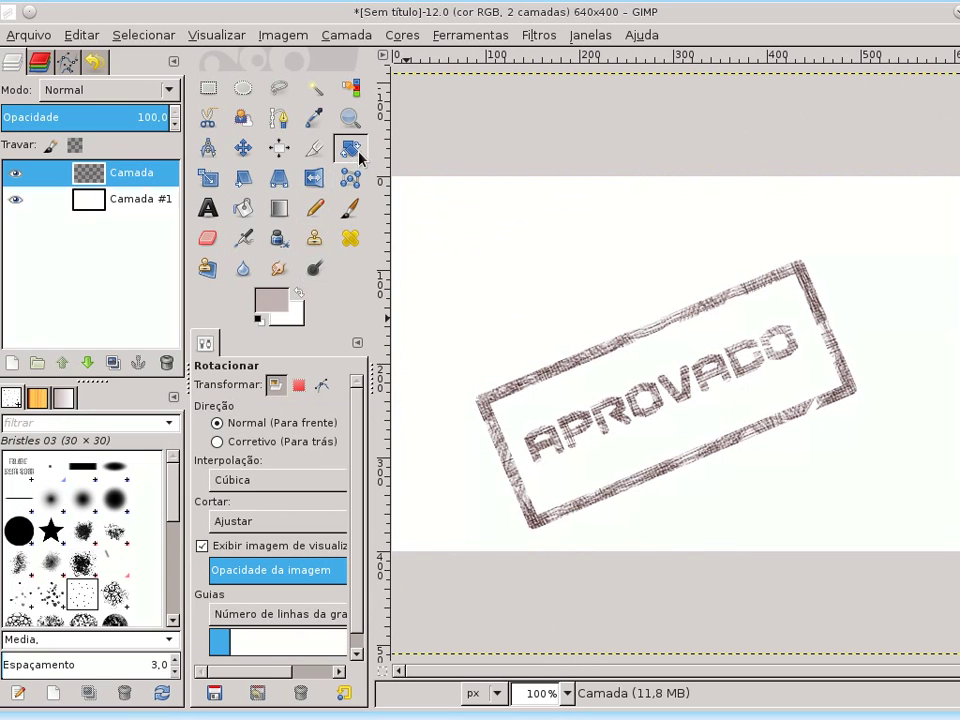
Autocrop the image to 409×290 around the stamp and hide the white Camada #1 layer.
click(287, 37)
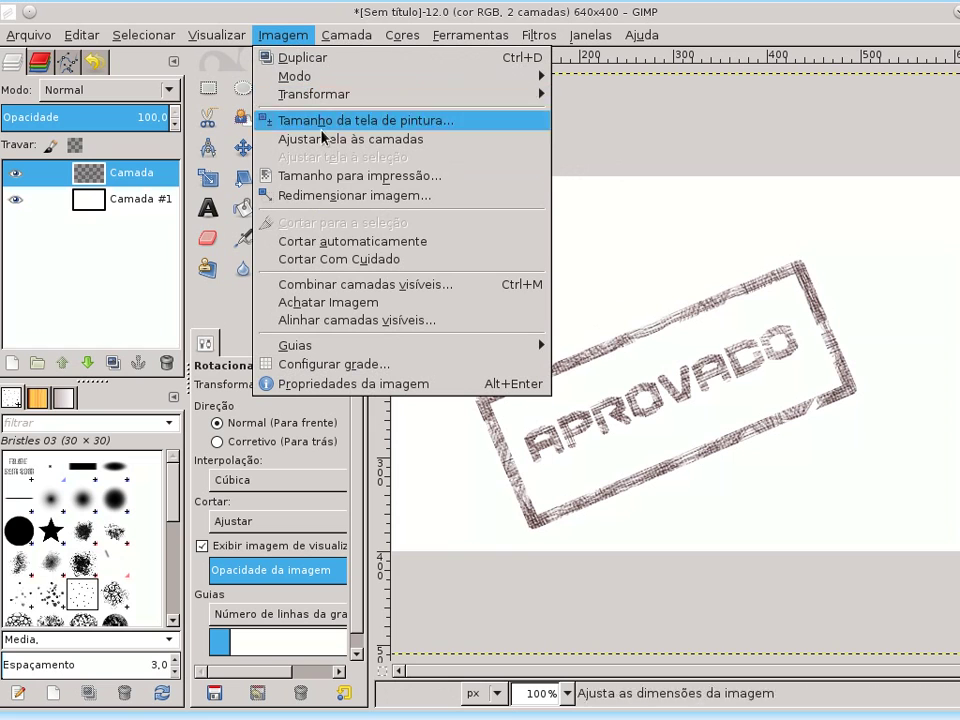
click(350, 240)
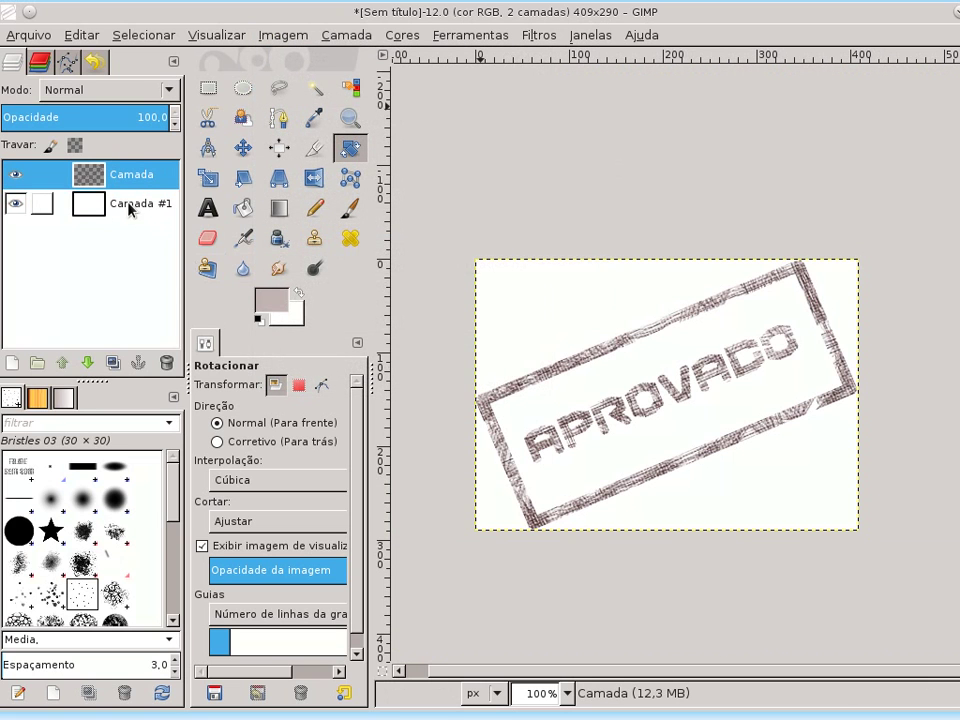
click(15, 205)
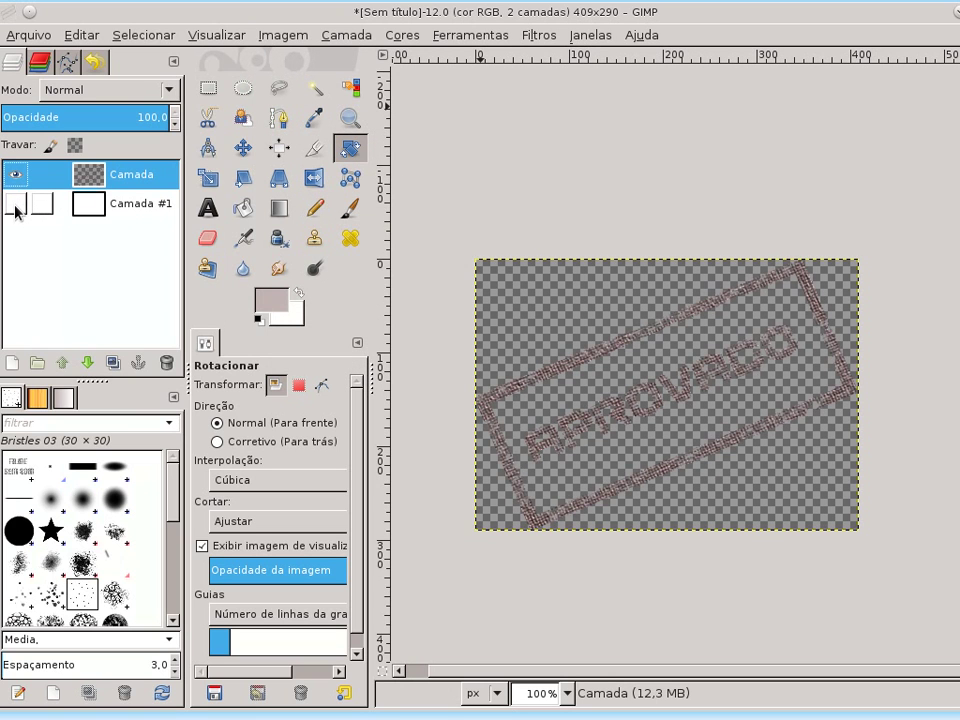
click(28, 36)
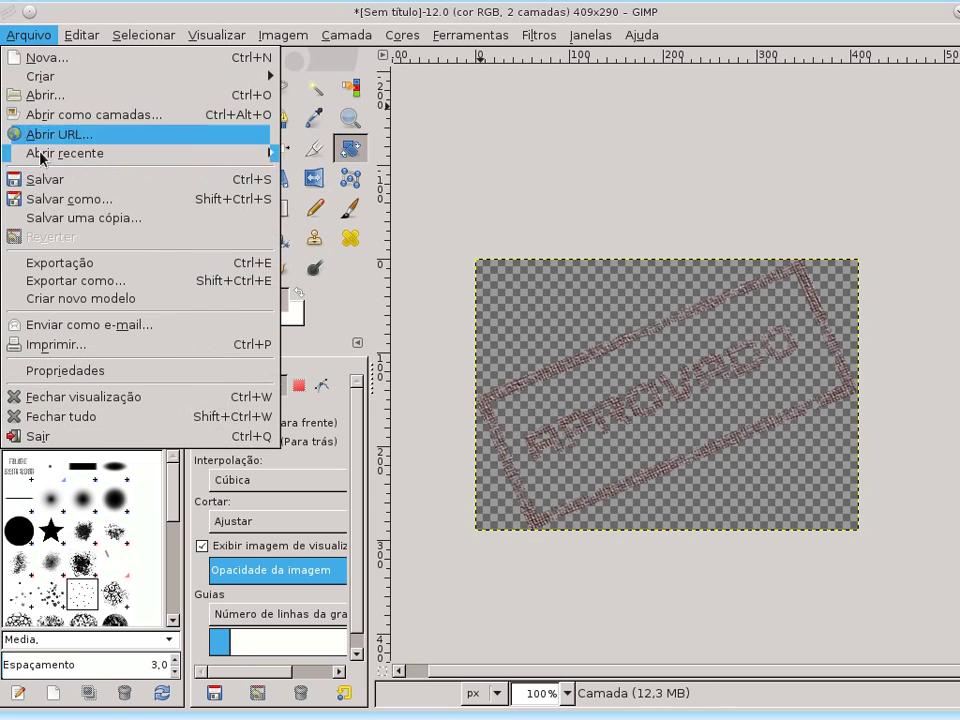
Export the image as carimbo.png into the tmp folder with default PNG options.
click(86, 283)
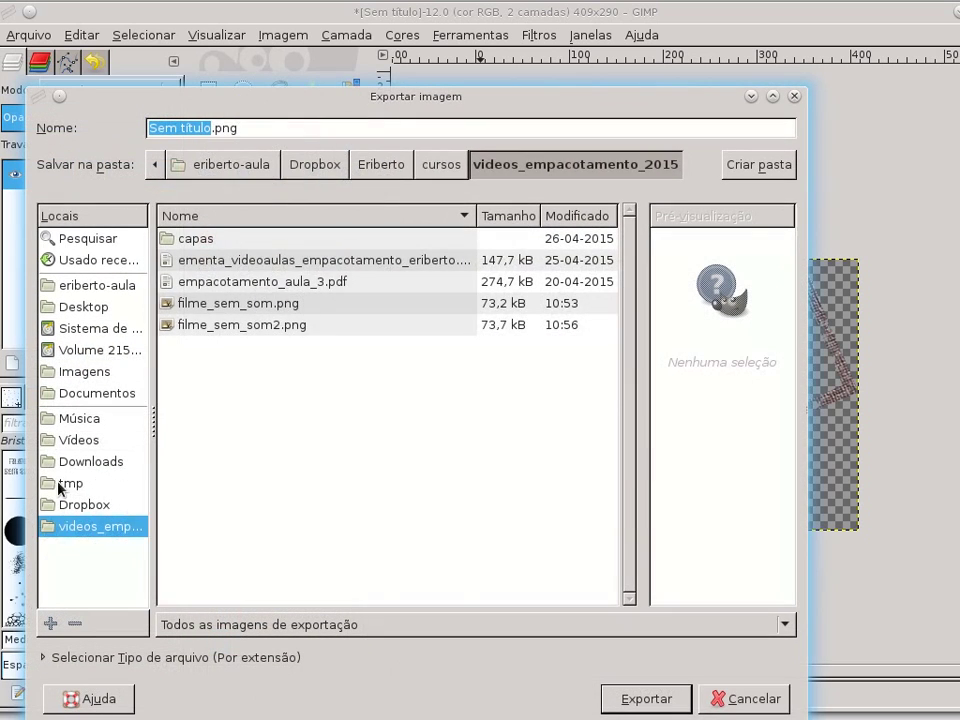
click(68, 484)
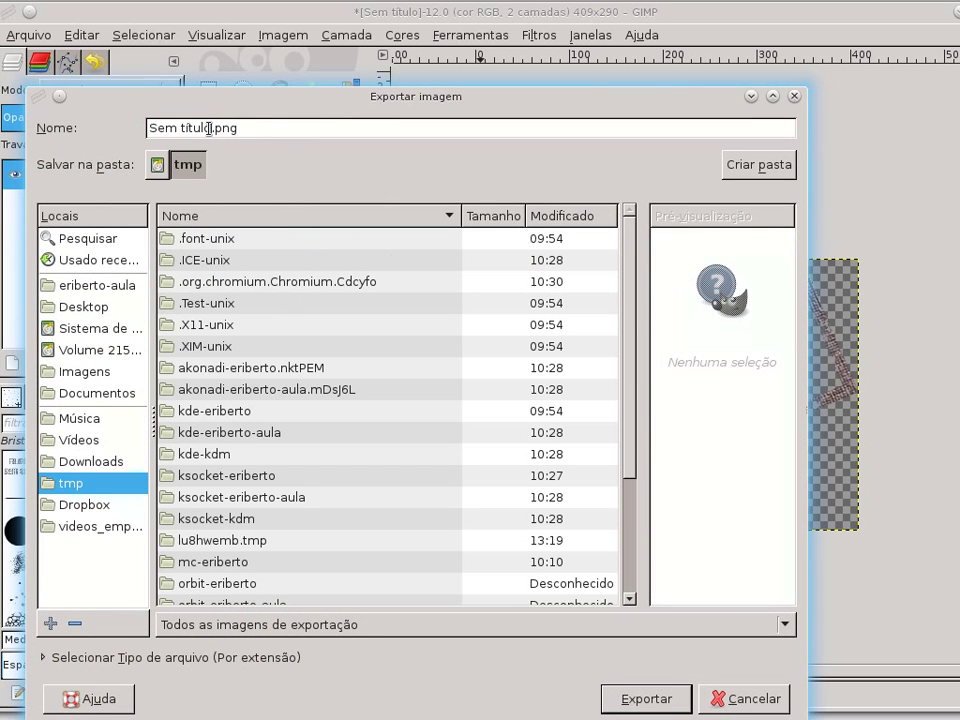
text(ca)
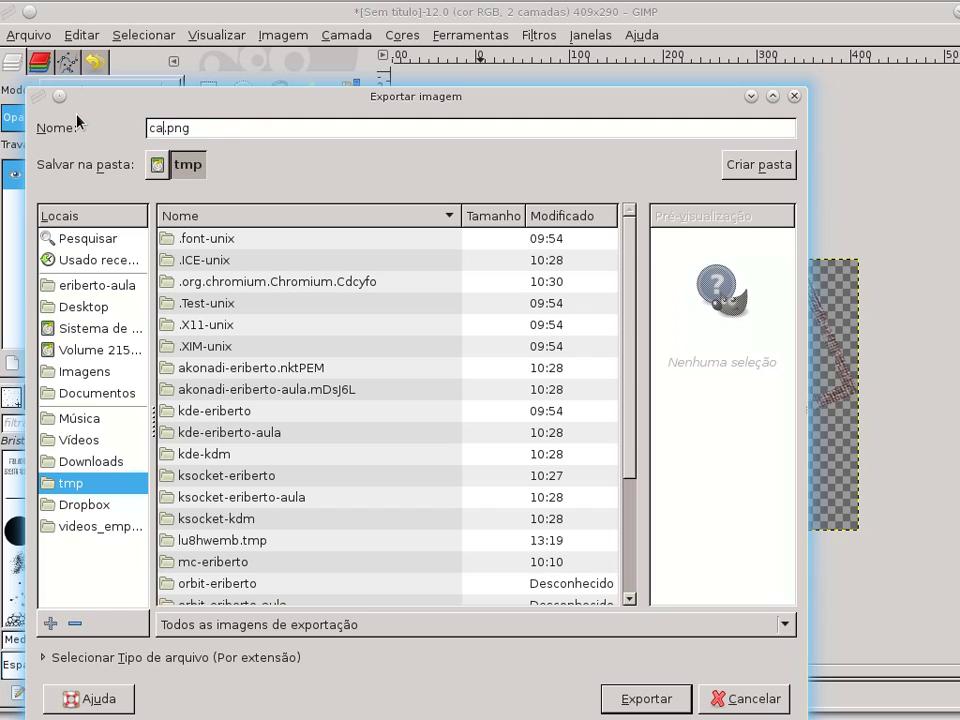
text(rimbo)
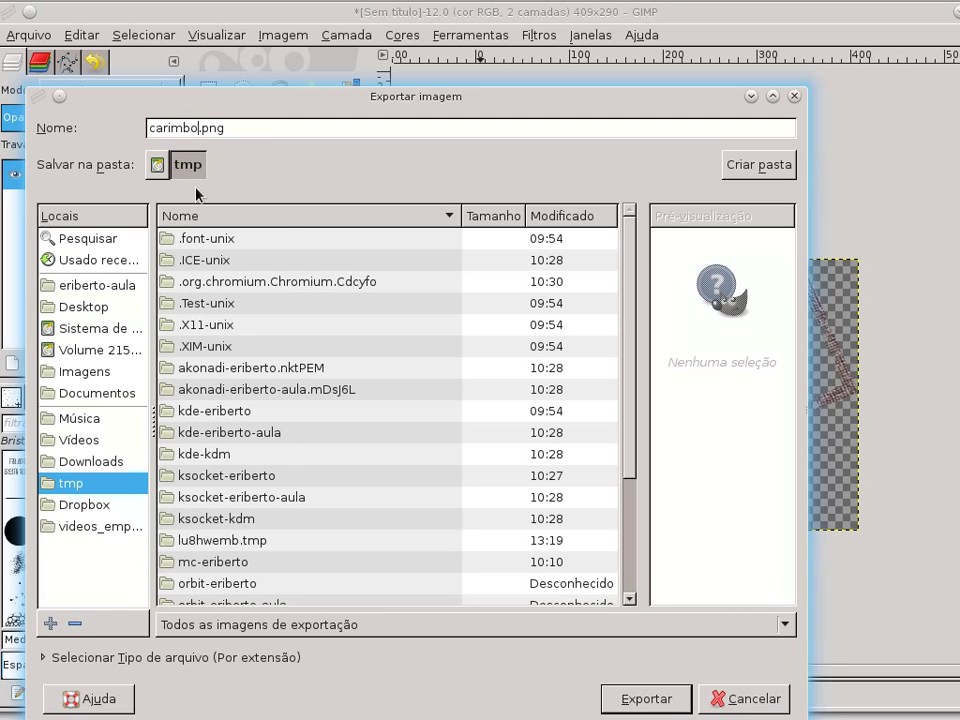
click(665, 698)
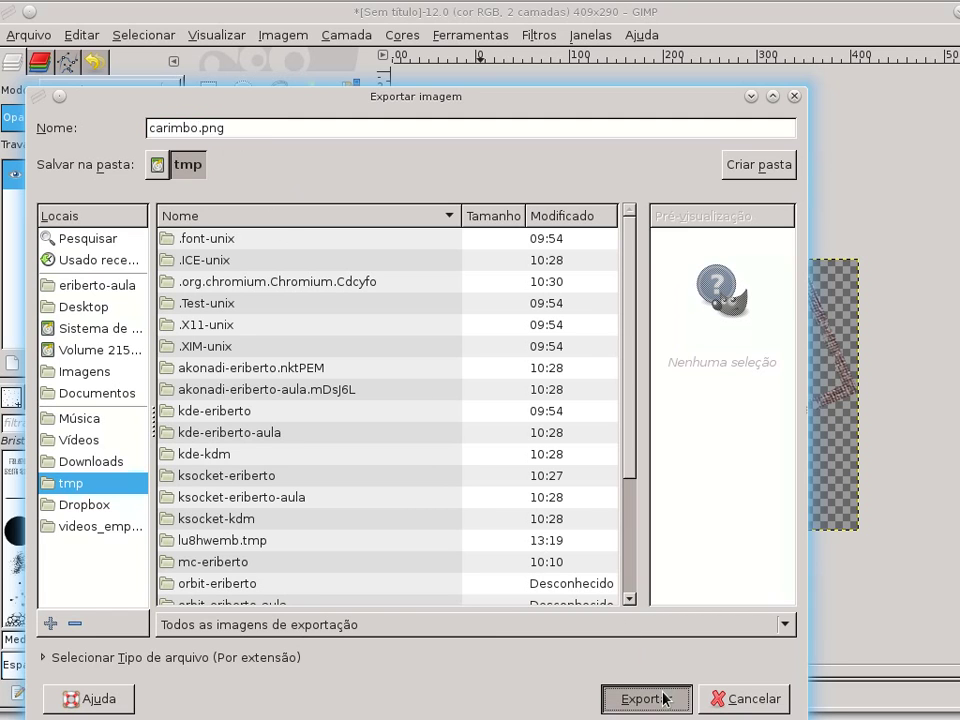
click(508, 560)
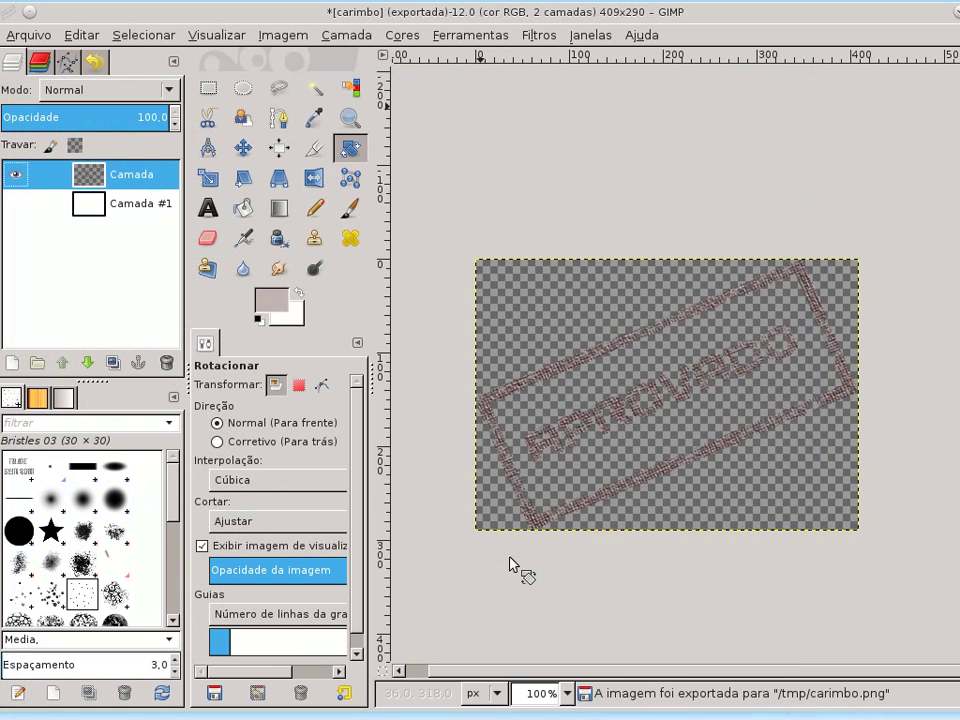